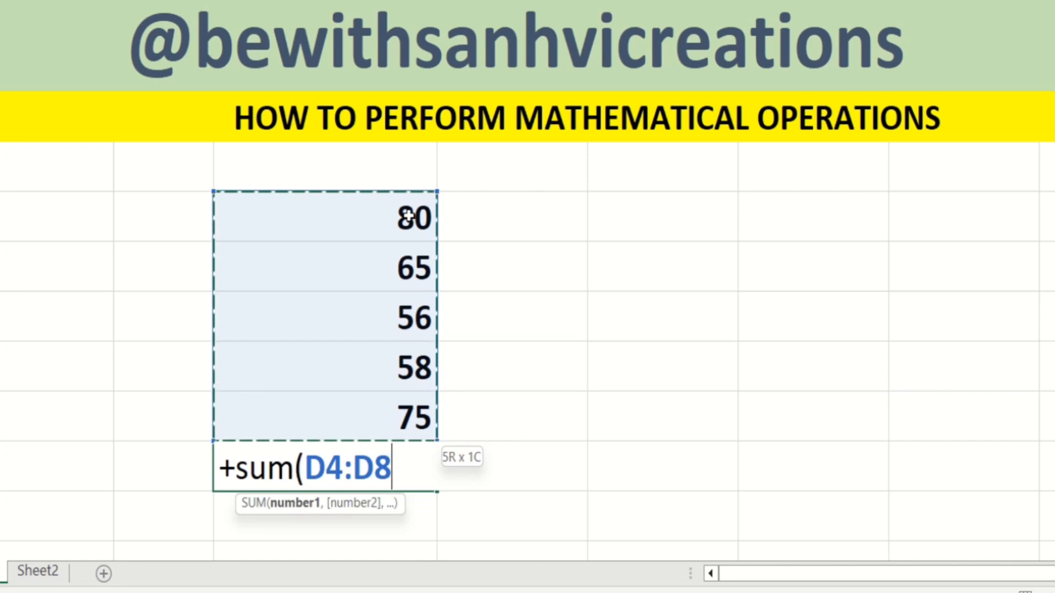
Step: Complete the SUM formula for D4:D8 in cell D9, and re-enter the same total with AutoSum
{"action": "type", "text": ")"}
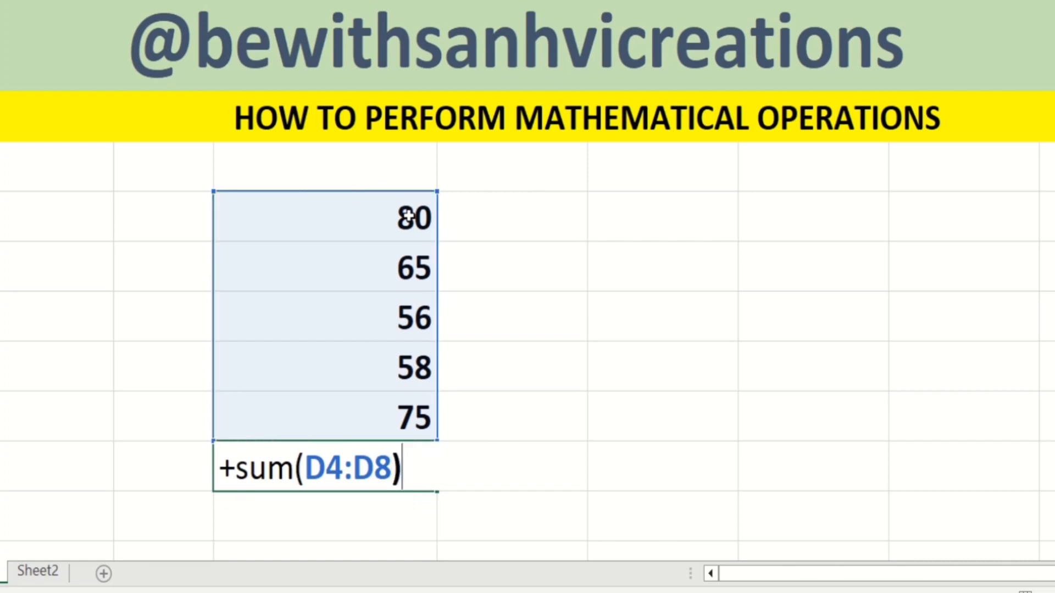
{"action": "key", "text": "Return"}
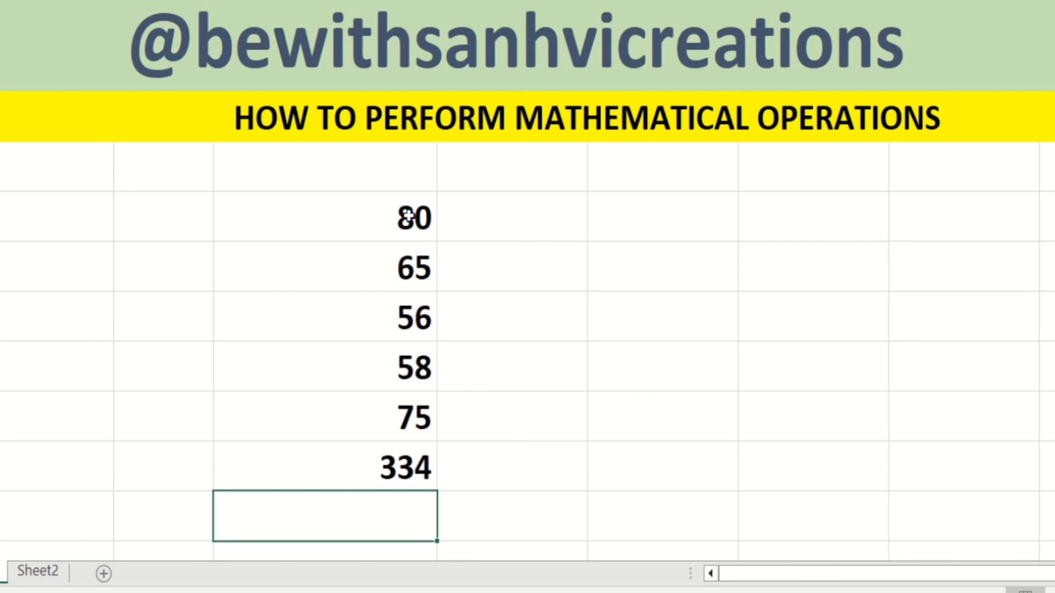
{"action": "left_click", "coordinate": [365, 470]}
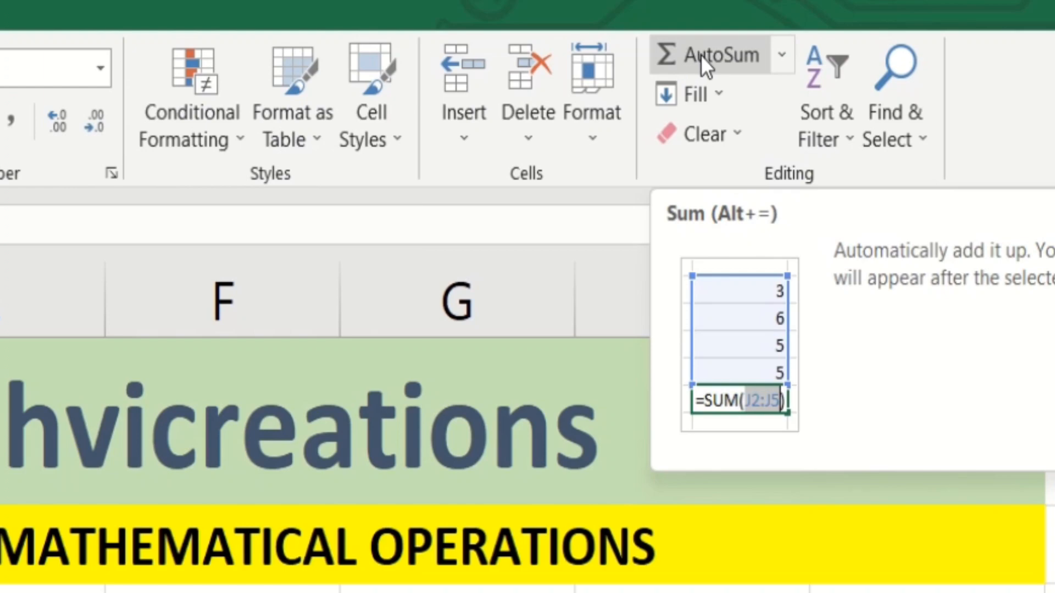
{"action": "left_click", "coordinate": [700, 54]}
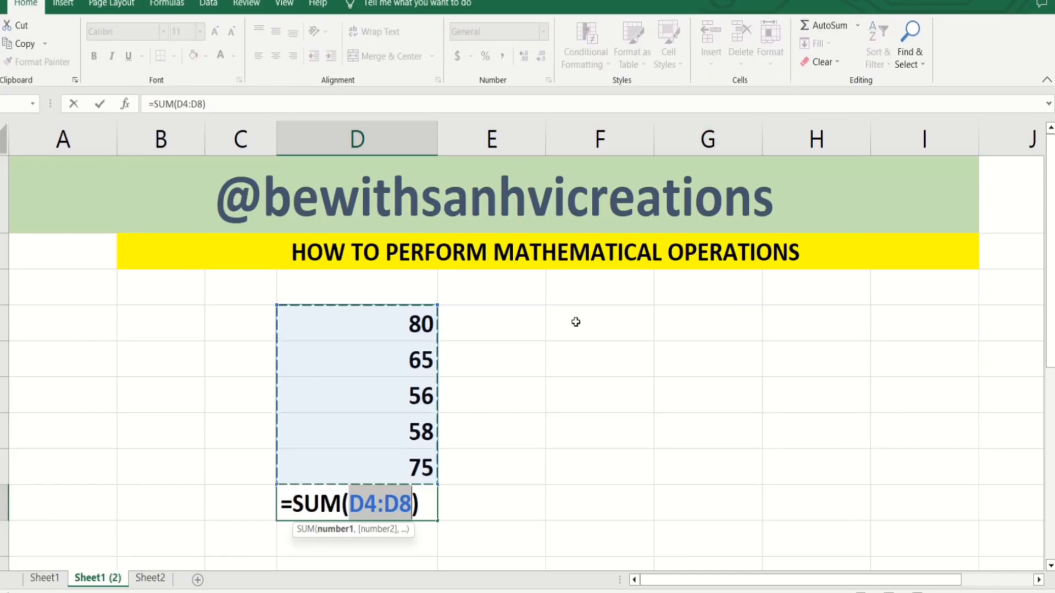
{"action": "key", "text": "Return"}
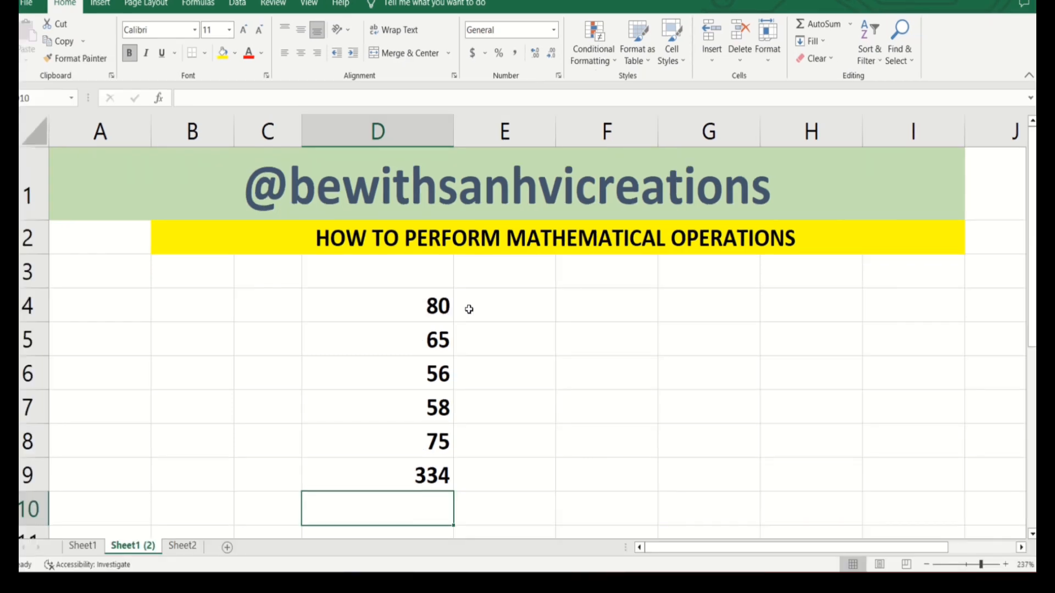
Step: Enter 65, 56, 58 and 75 across row 4 in cells E4 to H4
{"action": "left_click", "coordinate": [455, 327]}
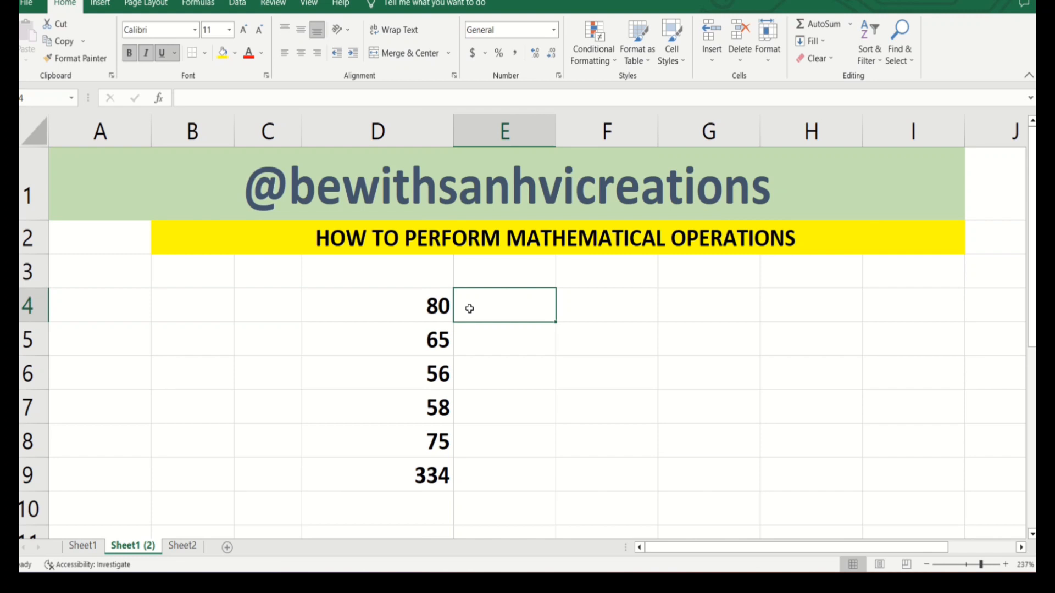
{"action": "type", "text": "65"}
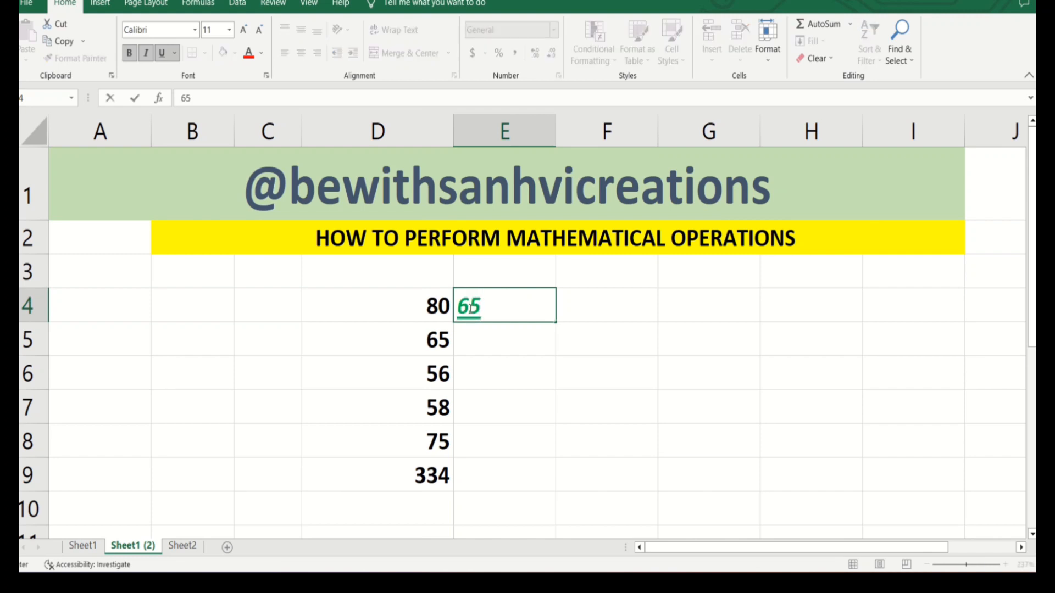
{"action": "key", "text": "Tab"}
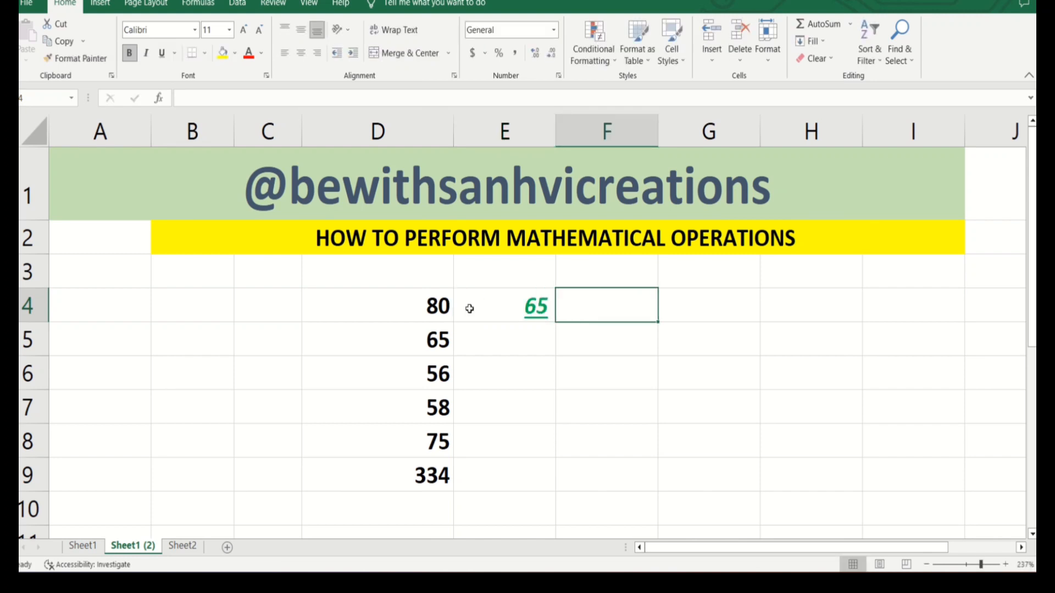
{"action": "type", "text": "56"}
{"action": "key", "text": "Tab"}
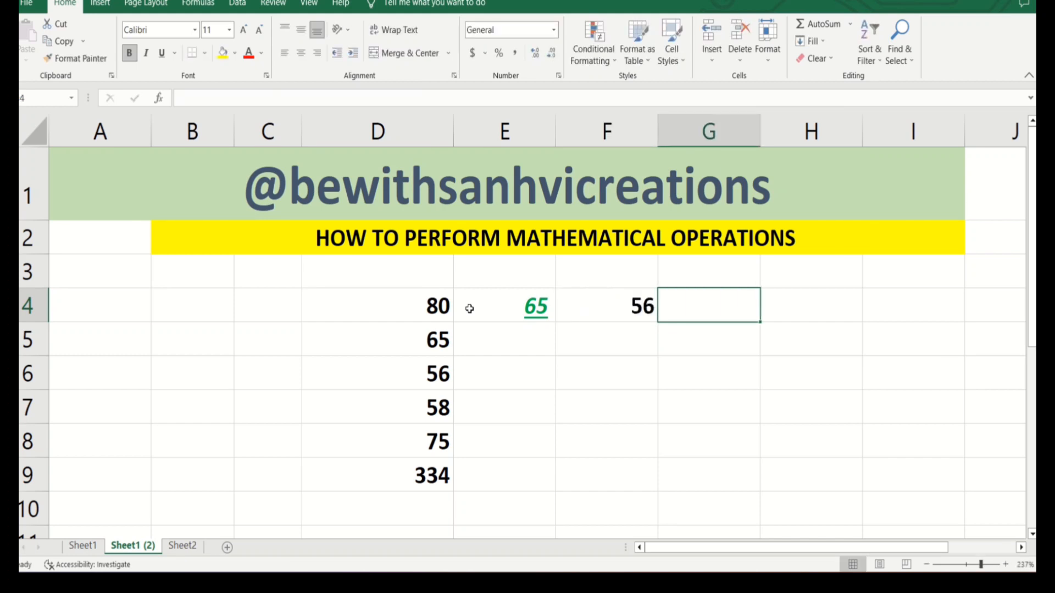
{"action": "type", "text": "58"}
{"action": "key", "text": "Tab"}
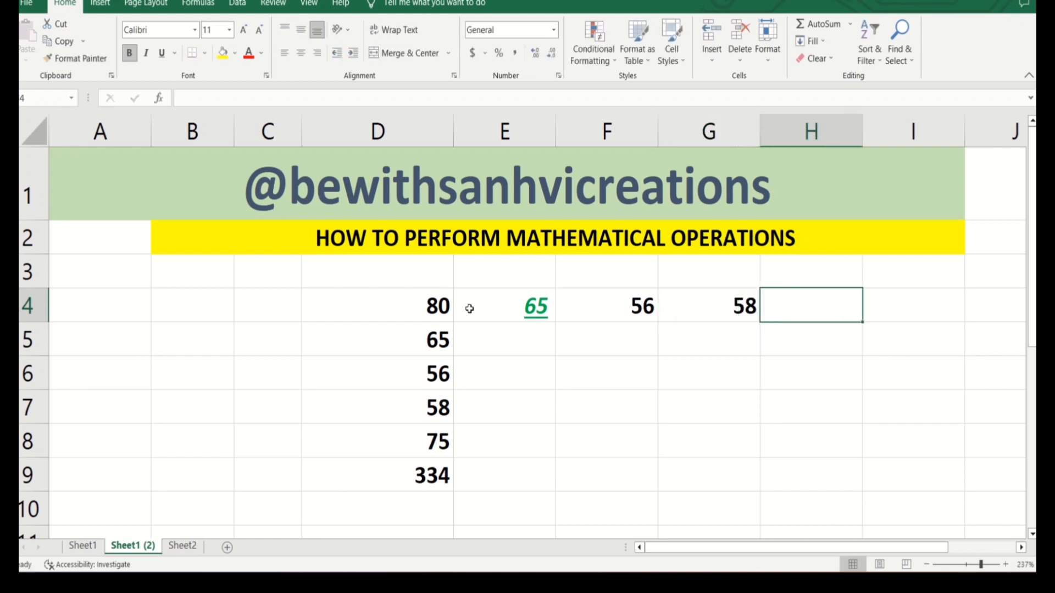
{"action": "type", "text": "75"}
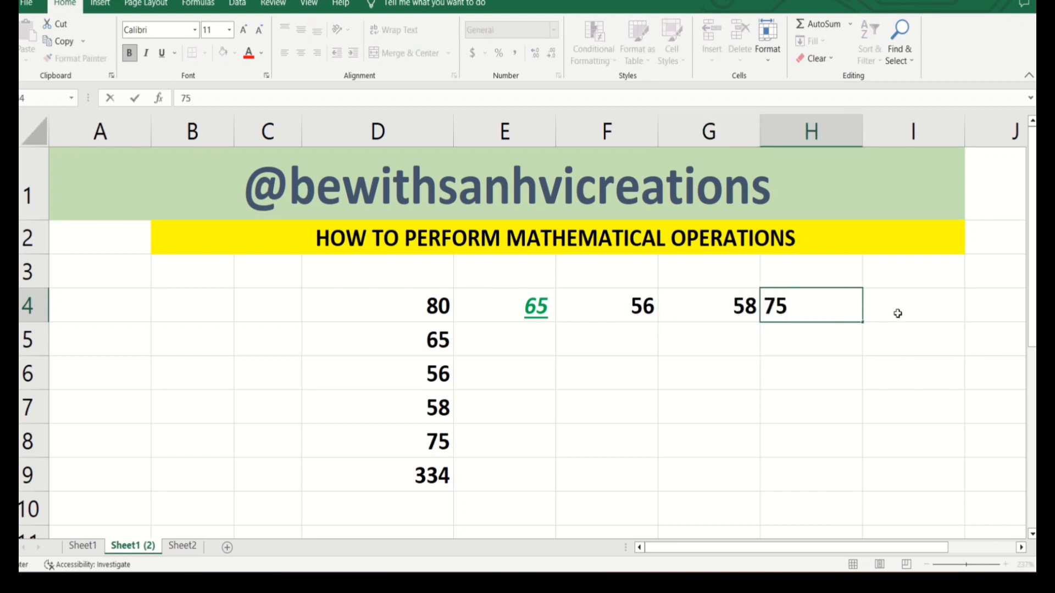
{"action": "key", "text": "Tab"}
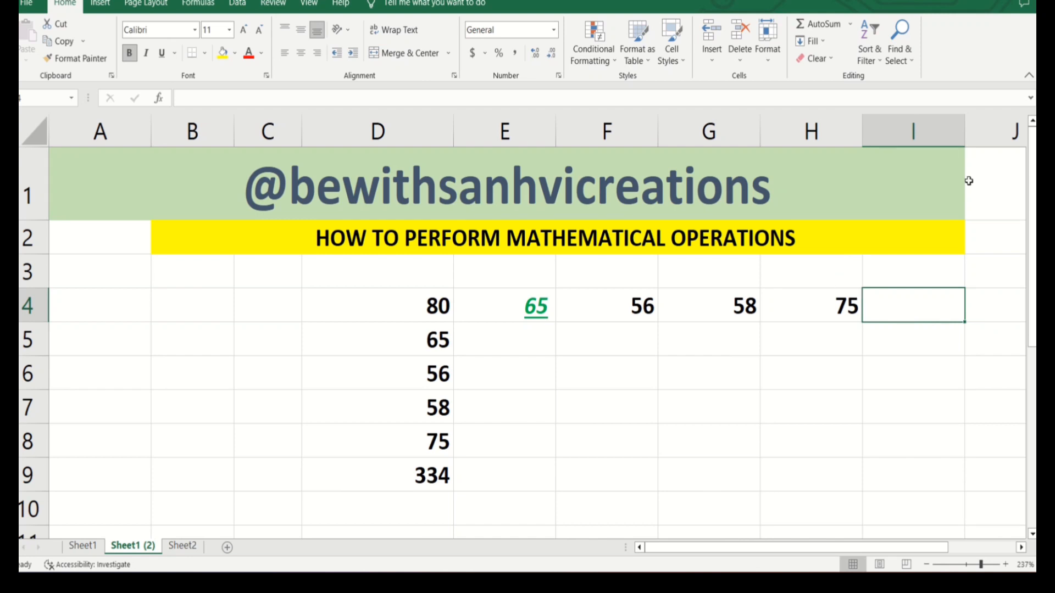
Step: Format the number in E4 as bold black text without italics or underline
{"action": "left_click", "coordinate": [526, 306]}
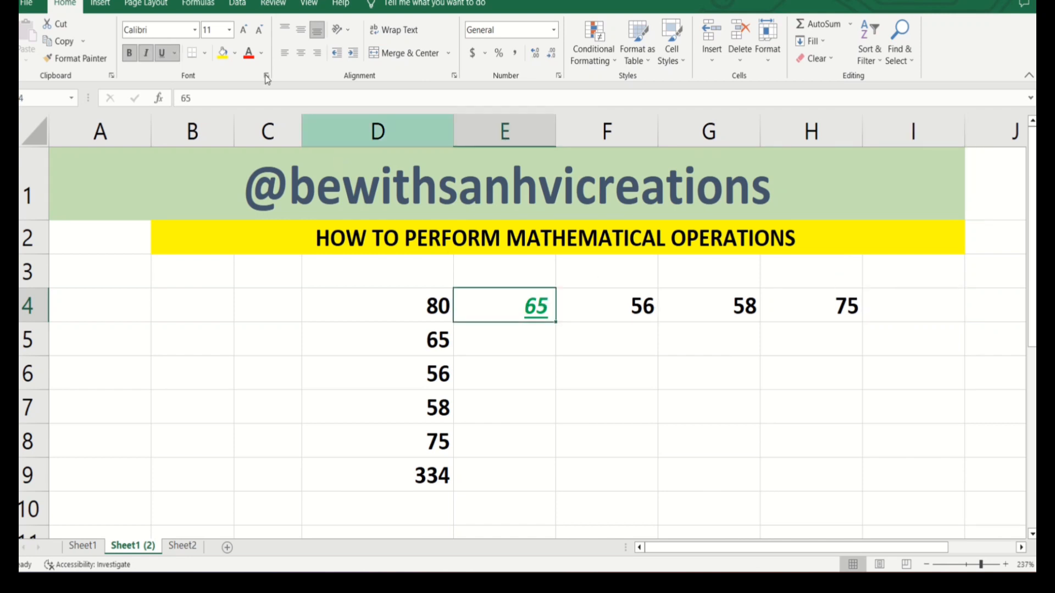
{"action": "left_click", "coordinate": [163, 57]}
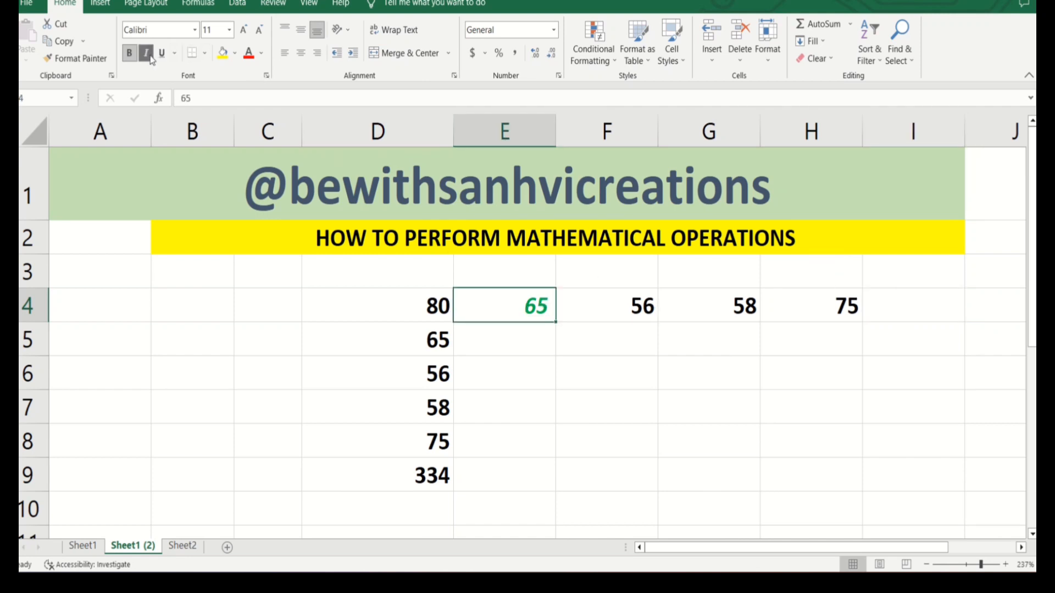
{"action": "left_click", "coordinate": [146, 53]}
{"action": "left_click", "coordinate": [129, 54]}
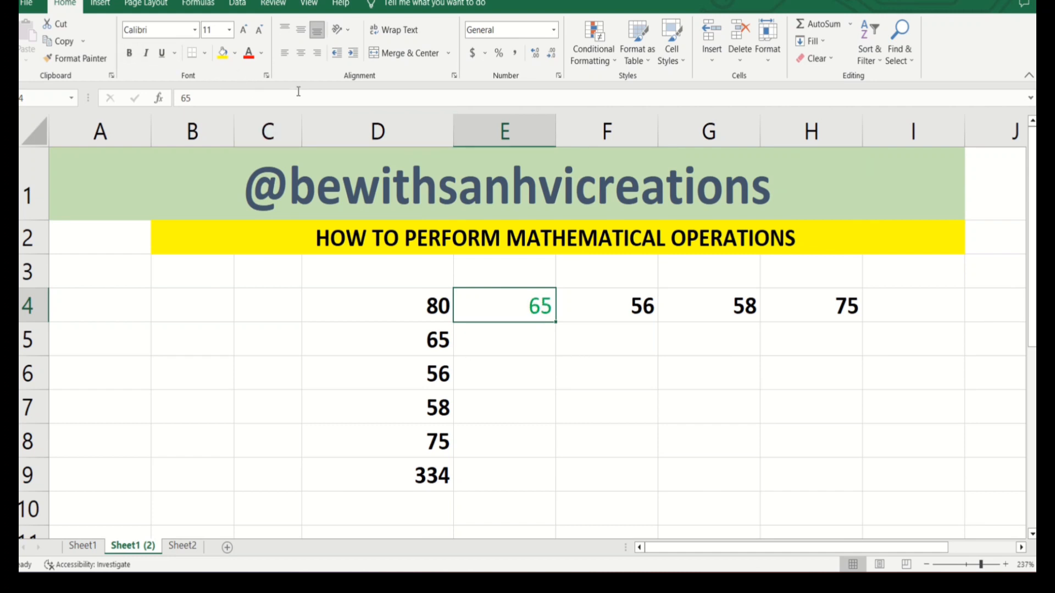
{"action": "left_click", "coordinate": [262, 53]}
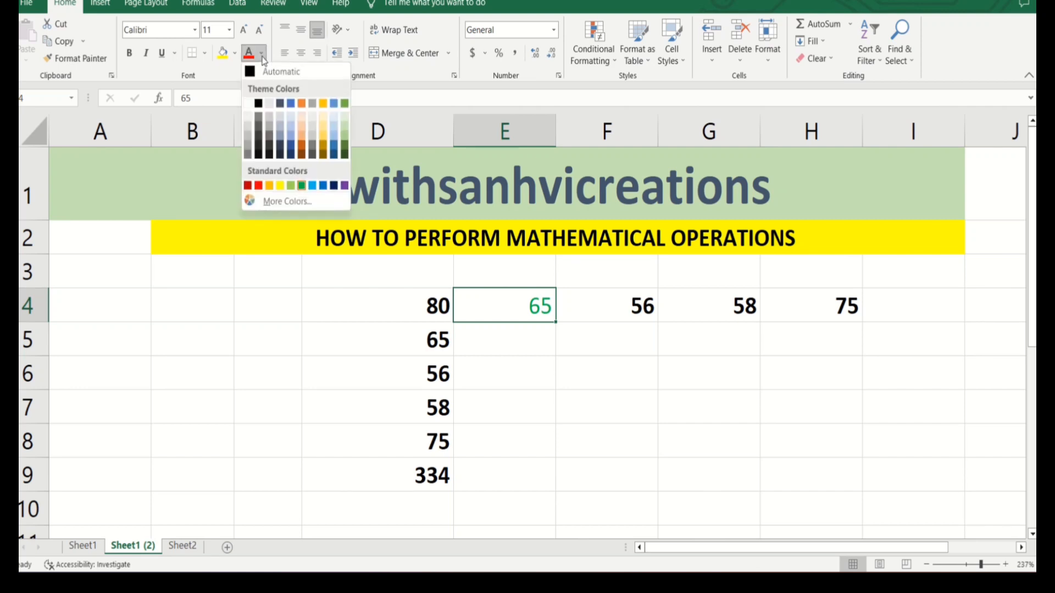
{"action": "left_click", "coordinate": [258, 104]}
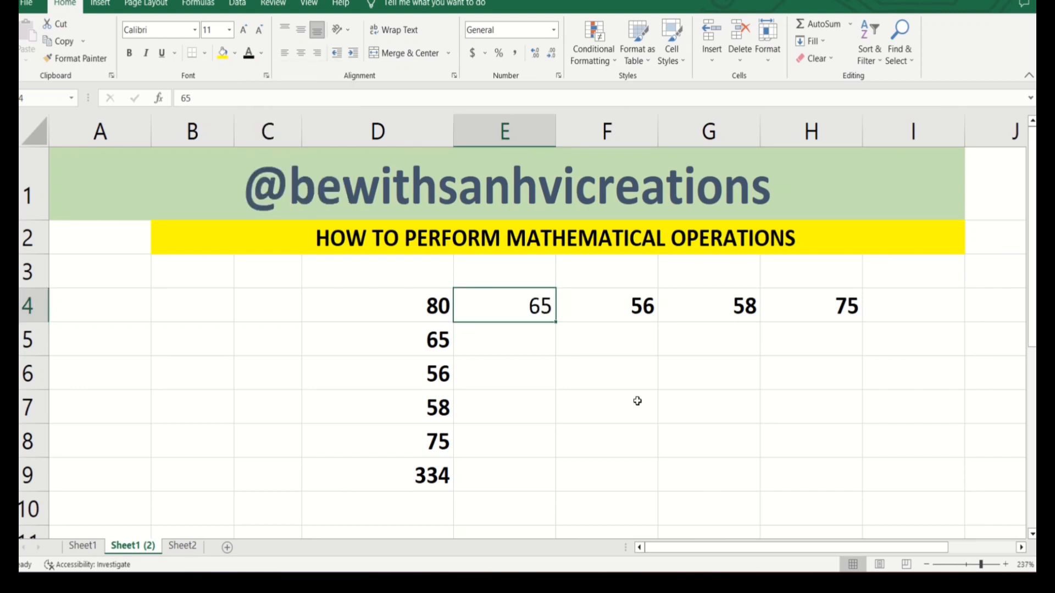
{"action": "left_click", "coordinate": [130, 53]}
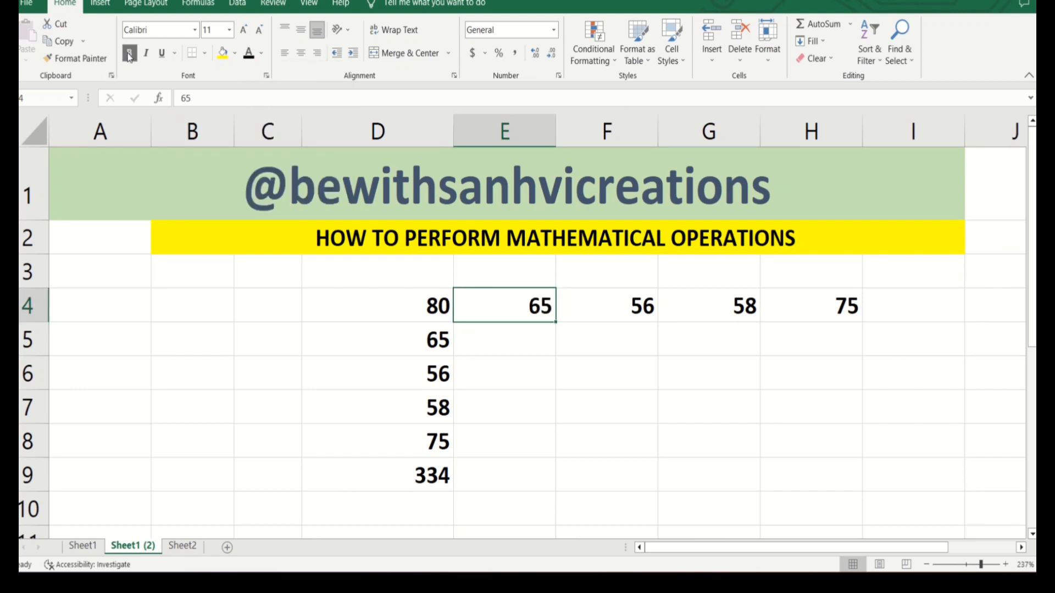
Step: Total the row values D4:H4 in cell I4 using AutoSum
{"action": "left_click", "coordinate": [882, 302]}
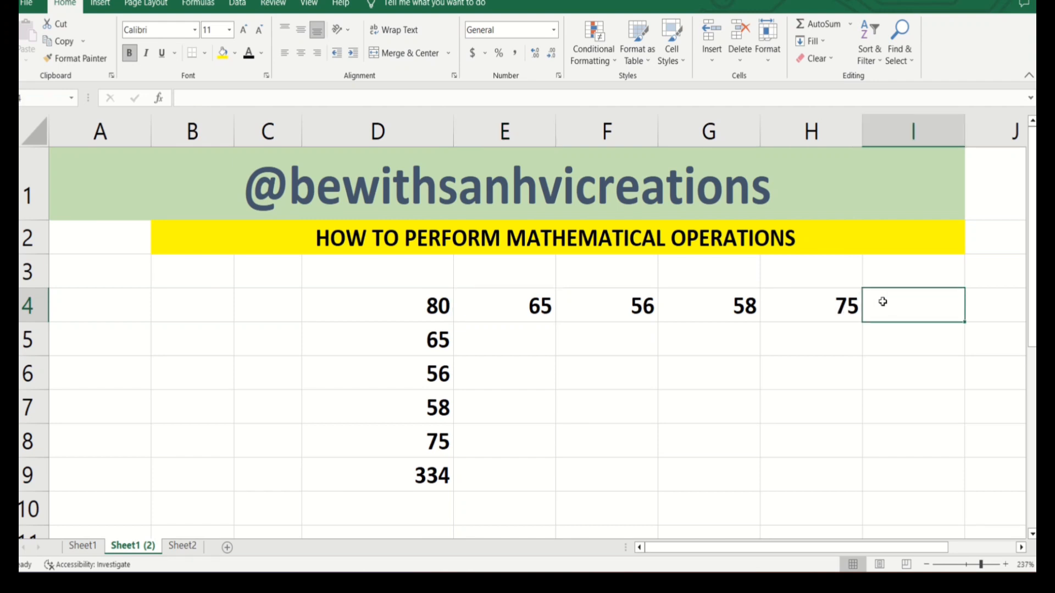
{"action": "left_click", "coordinate": [810, 25]}
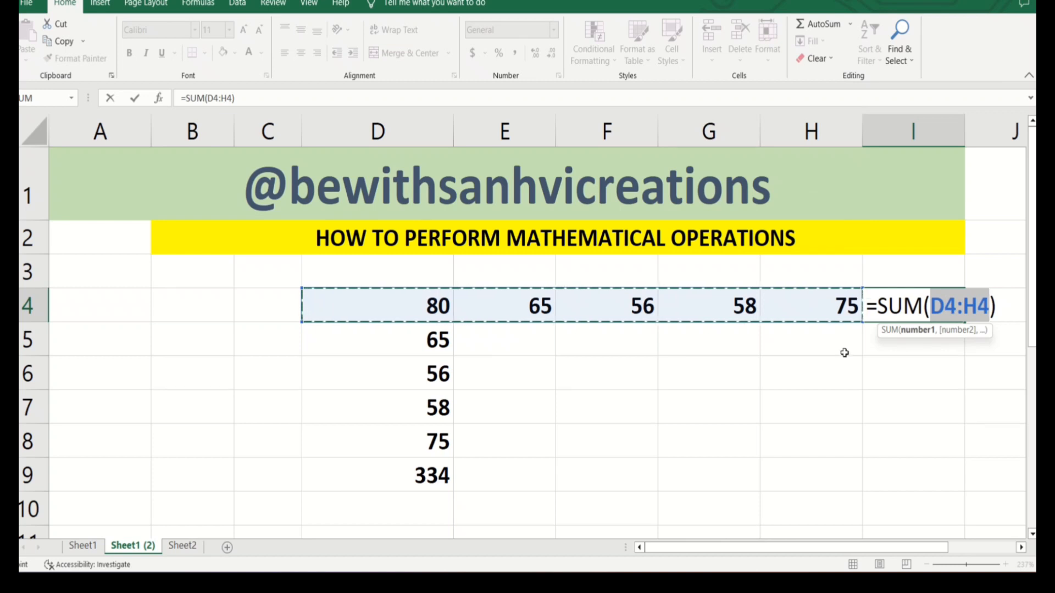
{"action": "key", "text": "Return"}
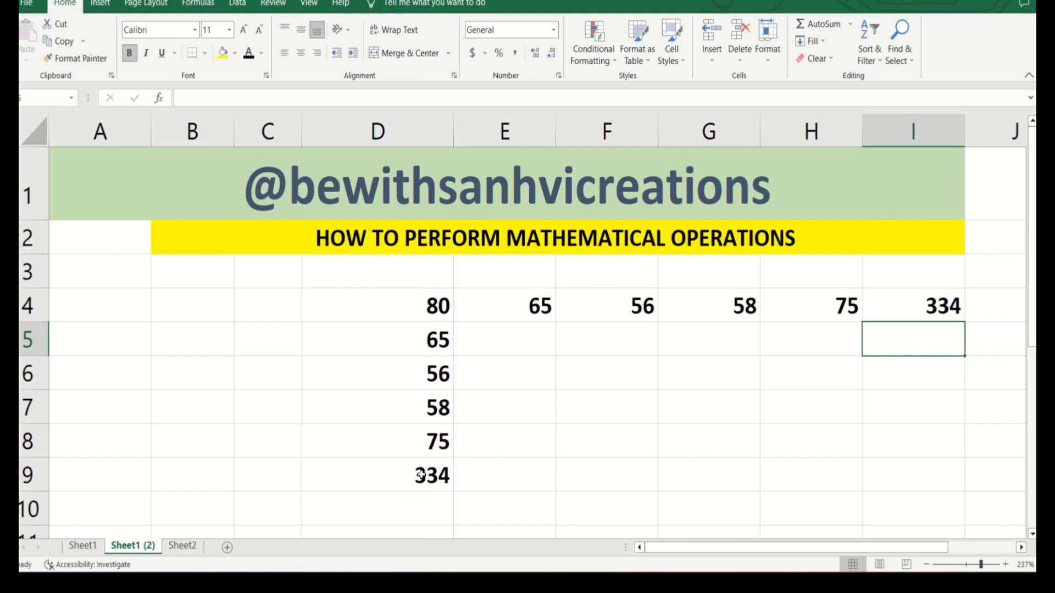
Step: Enter a formula in D10 that subtracts D8 from the column total in D9
{"action": "left_click", "coordinate": [436, 448]}
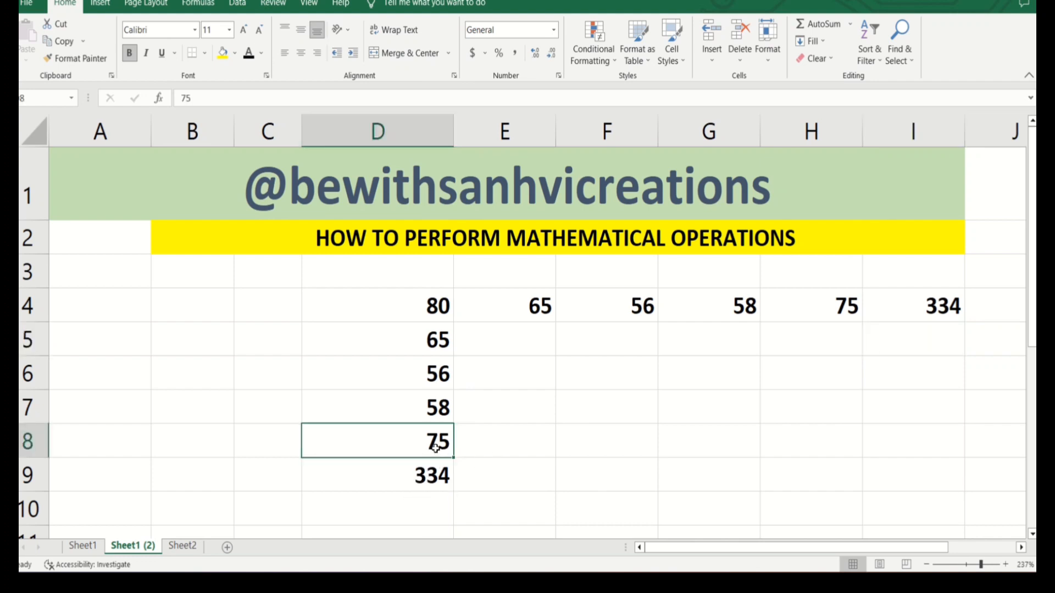
{"action": "left_click", "coordinate": [434, 510]}
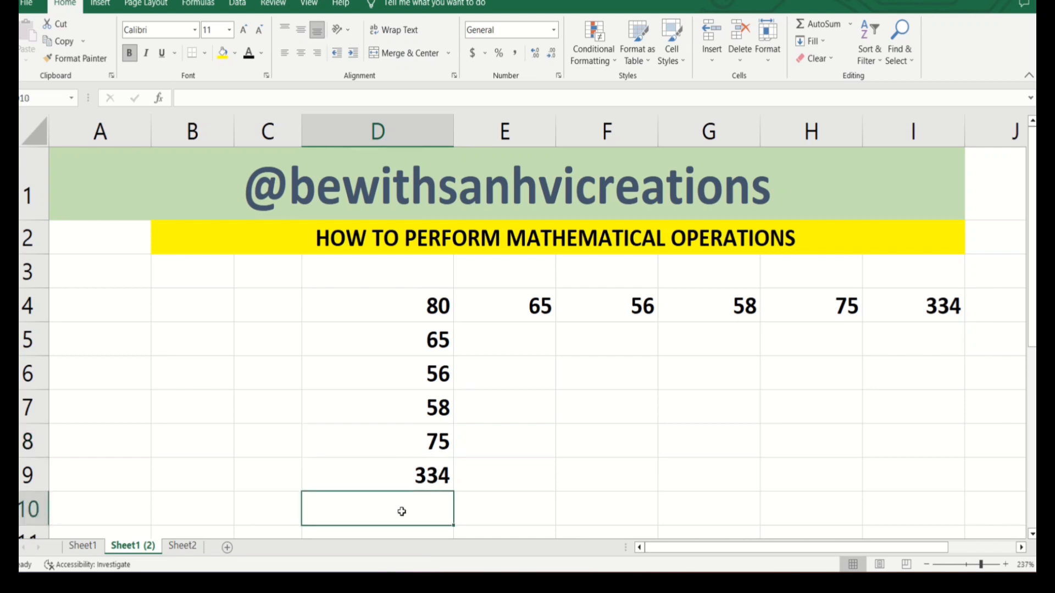
{"action": "type", "text": "+"}
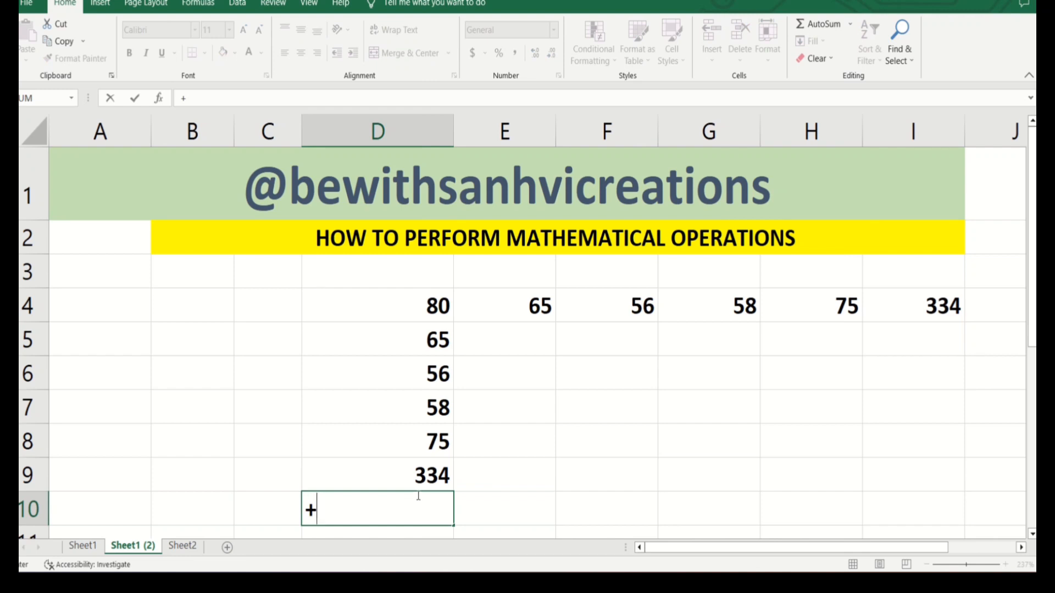
{"action": "left_click", "coordinate": [432, 475]}
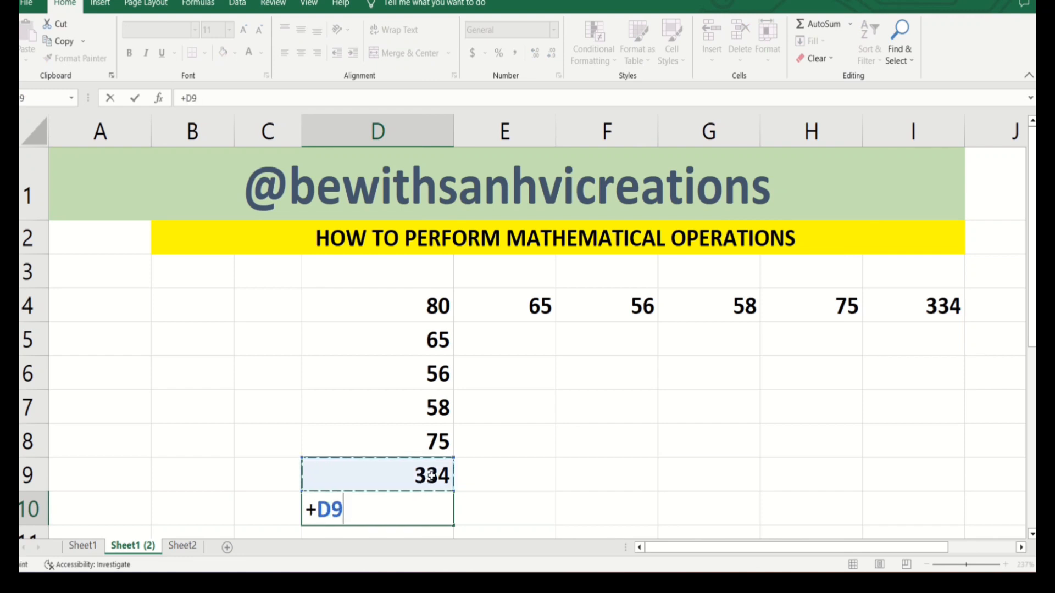
{"action": "type", "text": "-"}
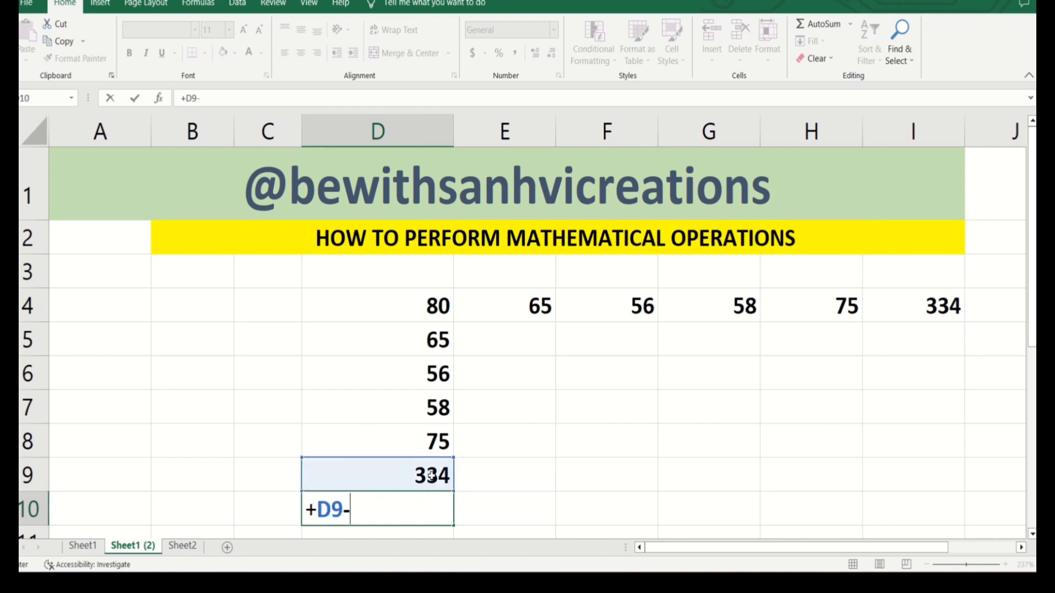
{"action": "left_click", "coordinate": [443, 441]}
{"action": "key", "text": "Return"}
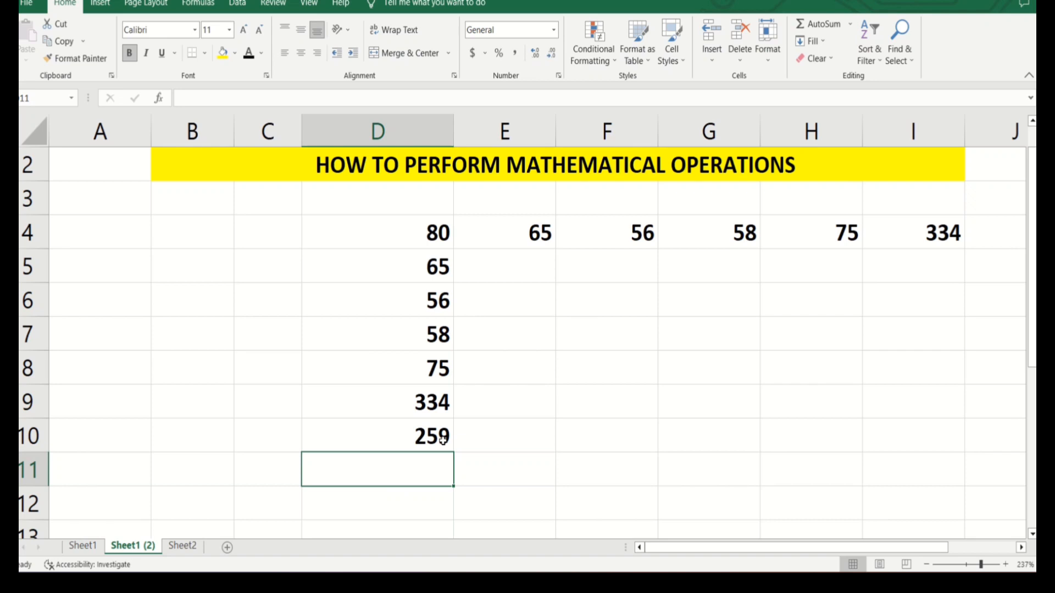
Step: Clear the sum formula from D9 and the subtraction formula from D10
{"action": "left_click", "coordinate": [432, 437]}
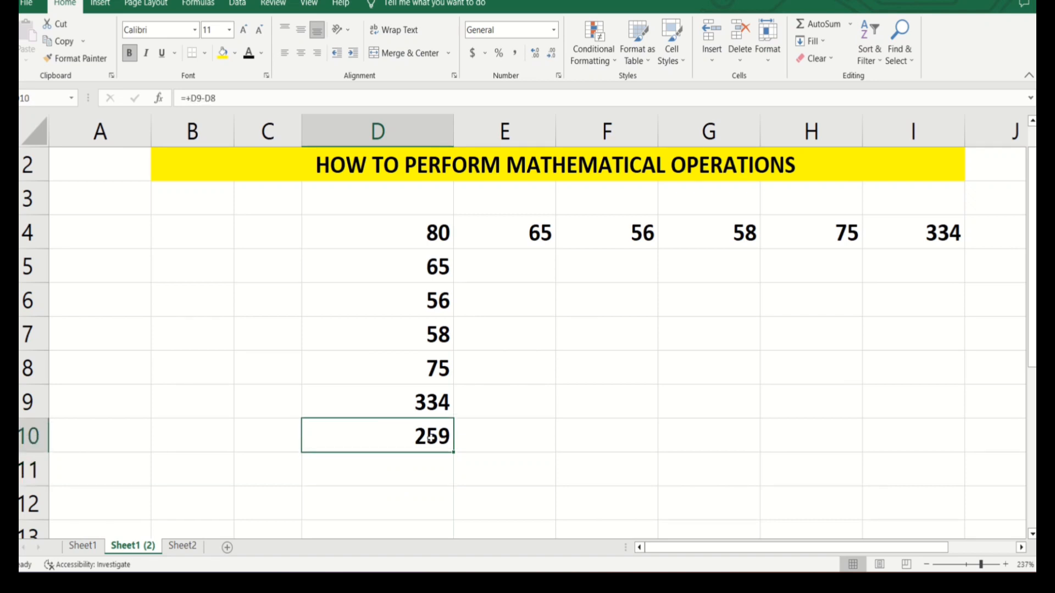
{"action": "left_click", "coordinate": [435, 409]}
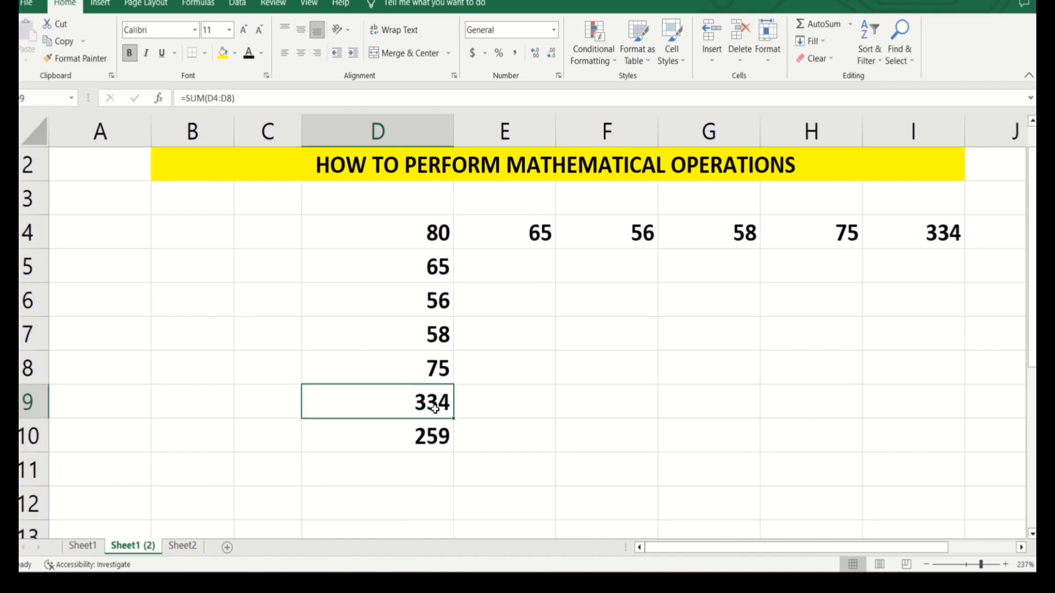
{"action": "key", "text": "BackSpace"}
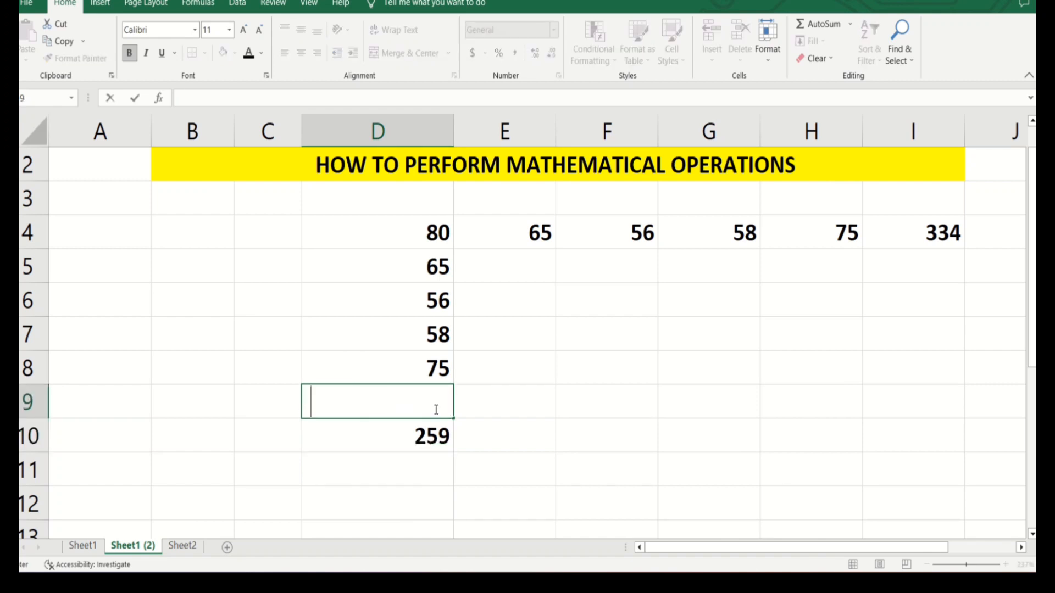
{"action": "left_click", "coordinate": [540, 409]}
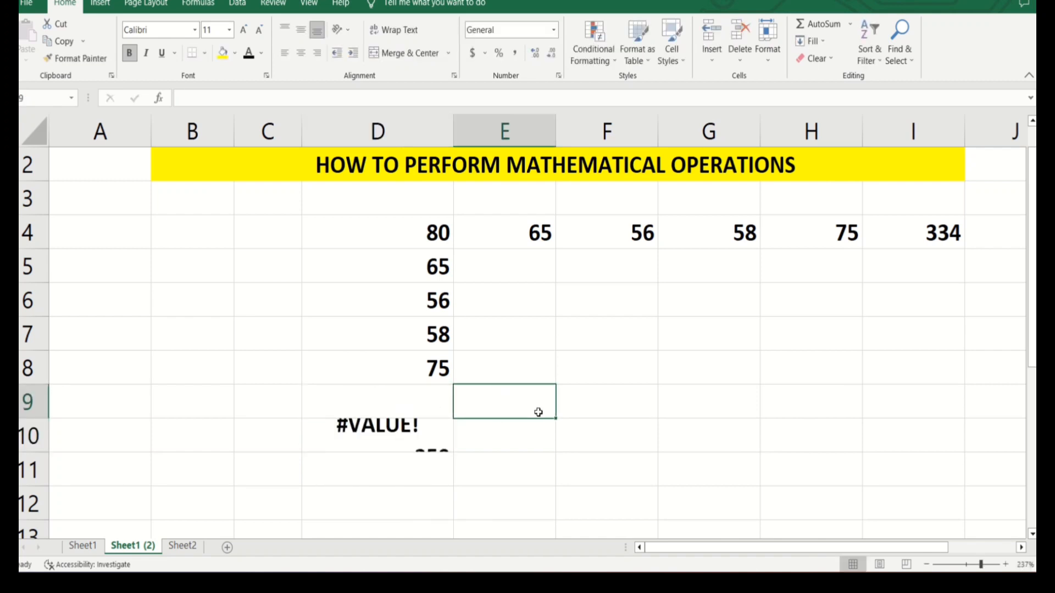
{"action": "left_click", "coordinate": [436, 444]}
{"action": "key", "text": "BackSpace"}
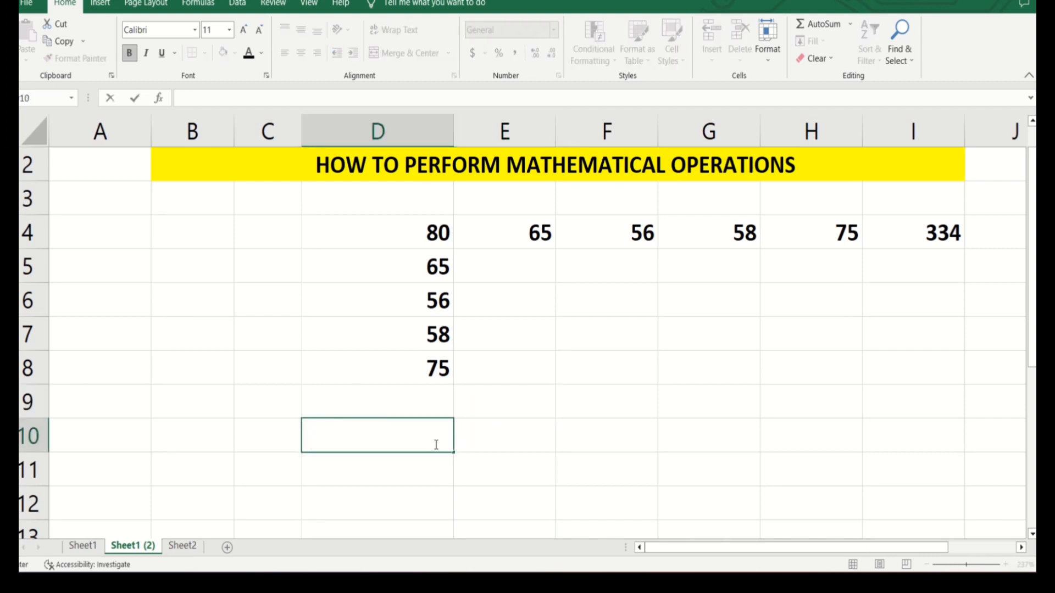
{"action": "left_click", "coordinate": [532, 416]}
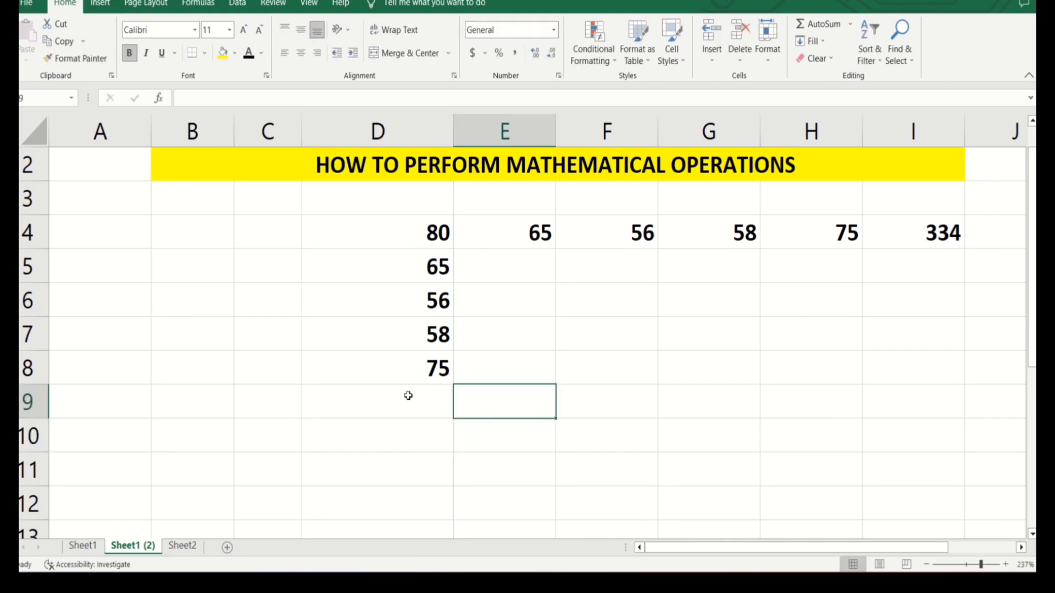
Step: Enter 86 in cell D9 below the existing column of numbers
{"action": "left_click", "coordinate": [405, 415]}
{"action": "type", "text": "86"}
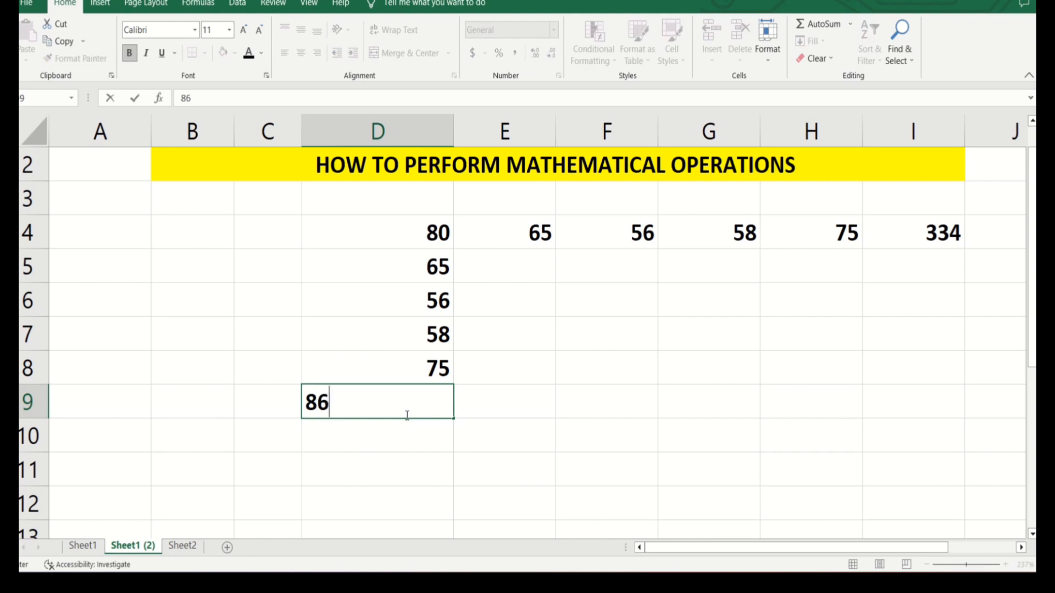
{"action": "left_click", "coordinate": [481, 427]}
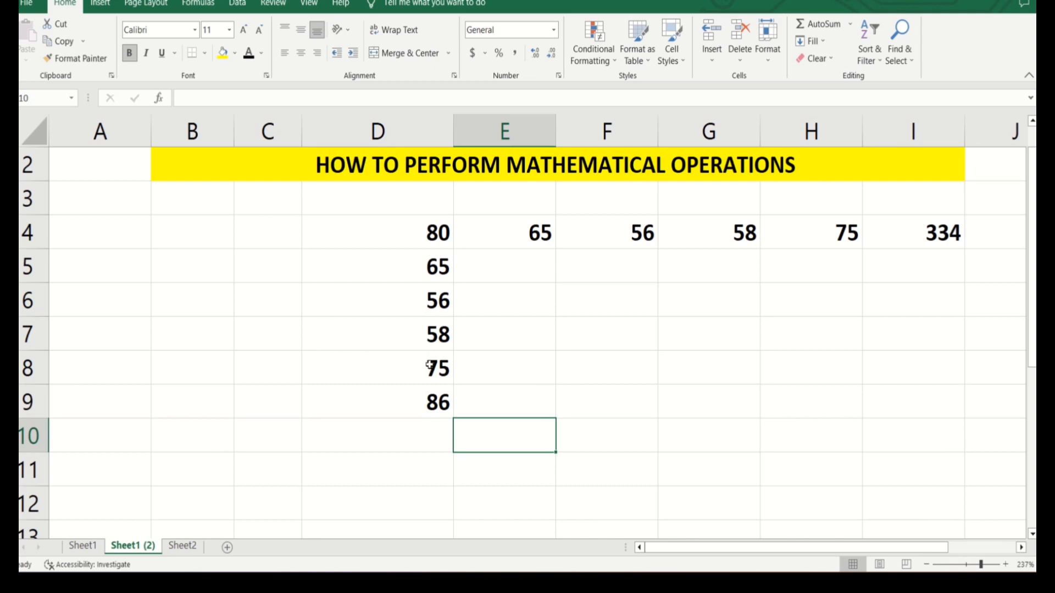
{"action": "left_click", "coordinate": [438, 228]}
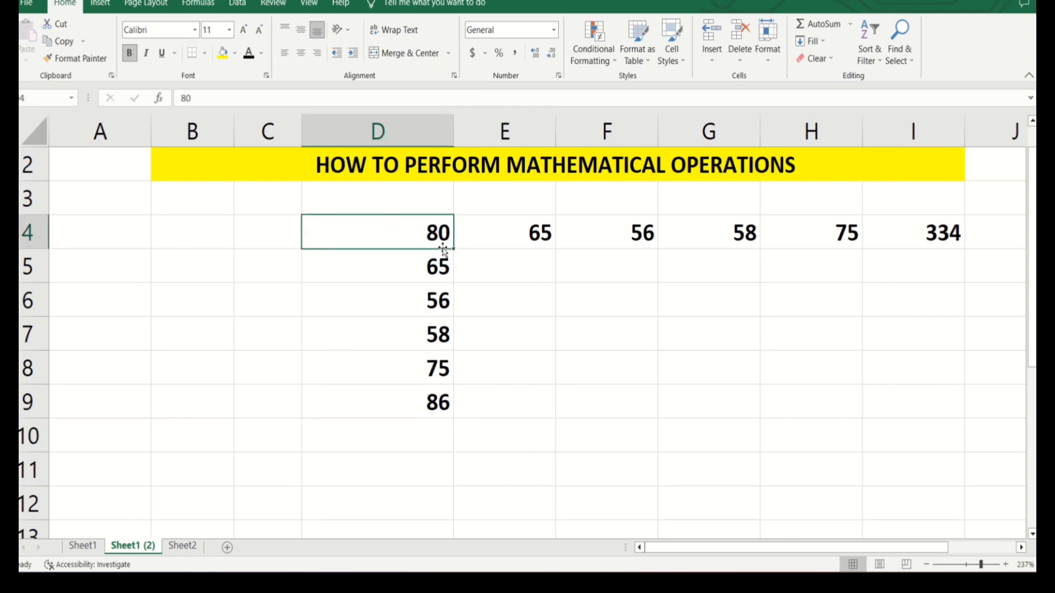
{"action": "left_click", "coordinate": [431, 269]}
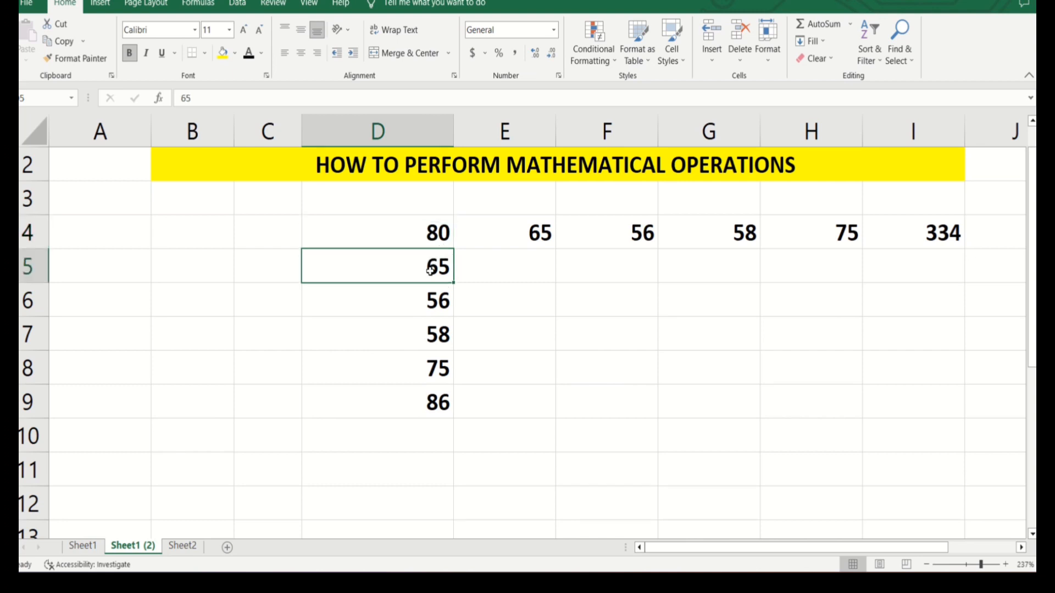
{"action": "left_click", "coordinate": [430, 302]}
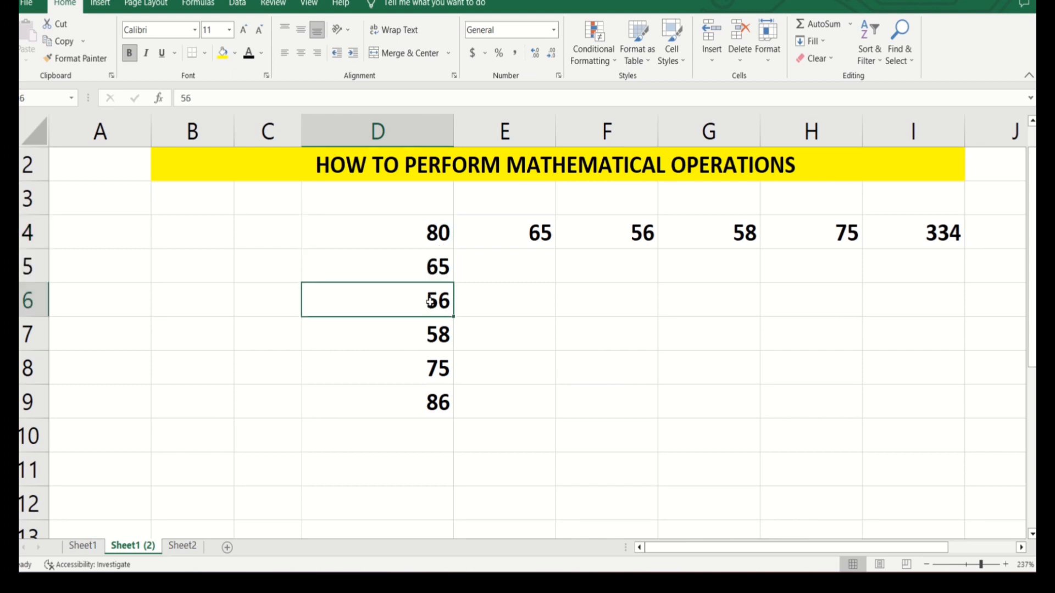
{"action": "left_click", "coordinate": [420, 241]}
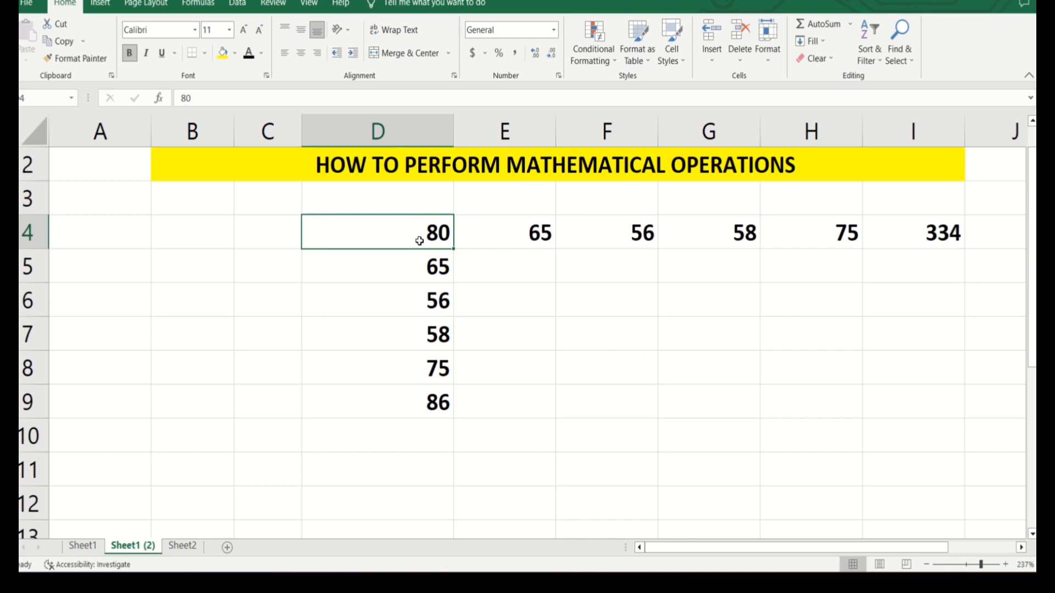
{"action": "left_click", "coordinate": [434, 296], "text": "ctrl"}
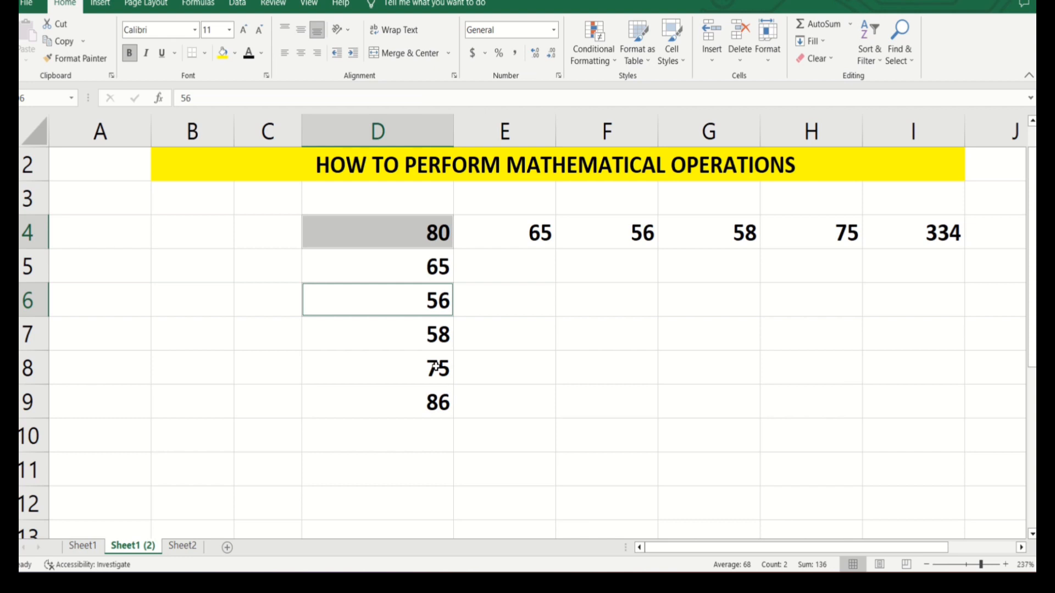
{"action": "left_click", "coordinate": [610, 354]}
Step: Start an addition formula in D10 with D4 as its first term, followed by a plus sign
{"action": "left_click", "coordinate": [423, 449]}
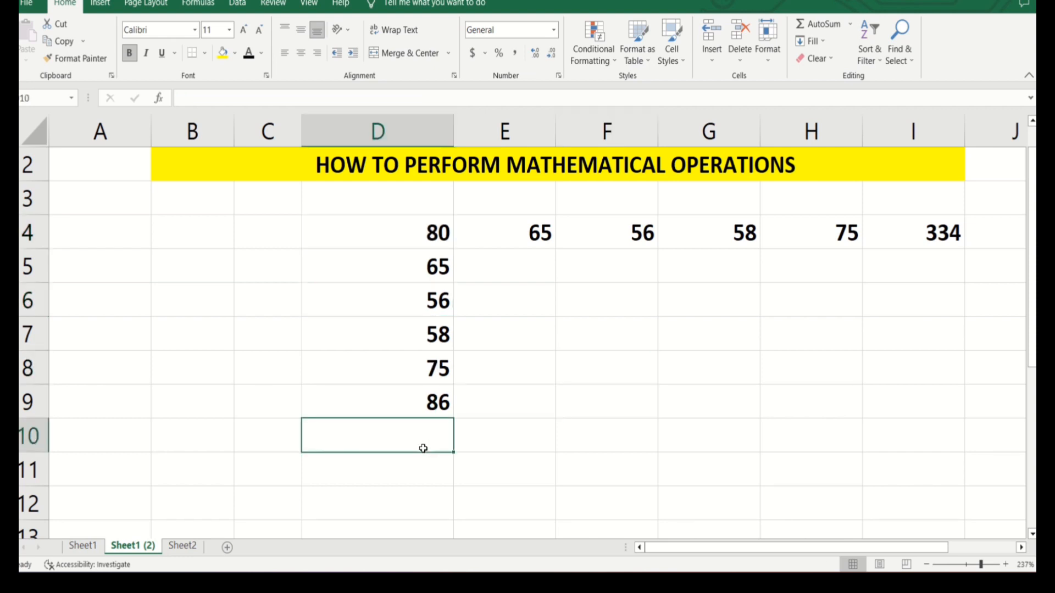
{"action": "type", "text": "+"}
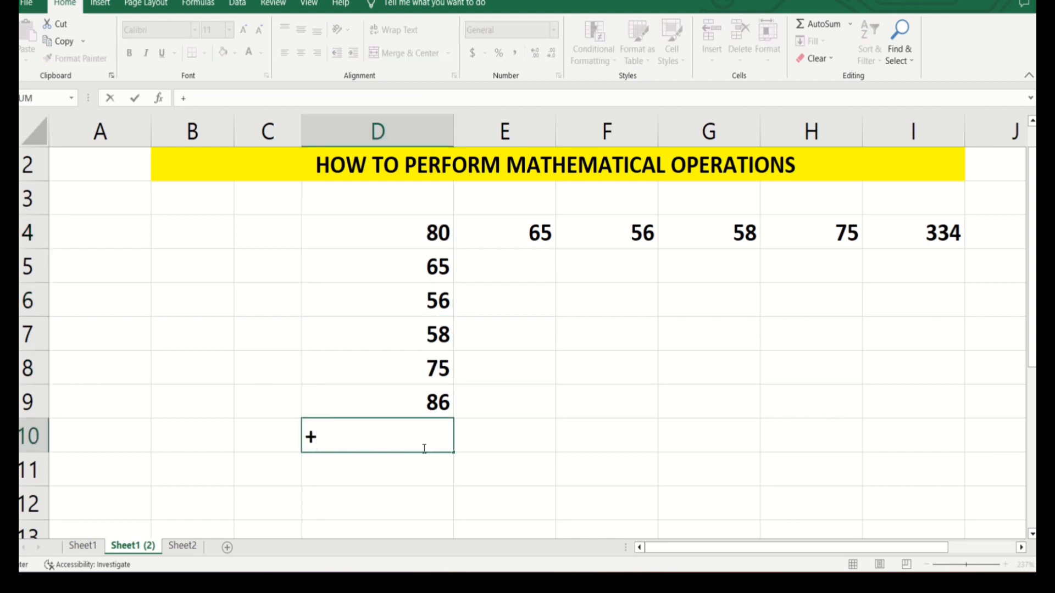
{"action": "left_click", "coordinate": [440, 235]}
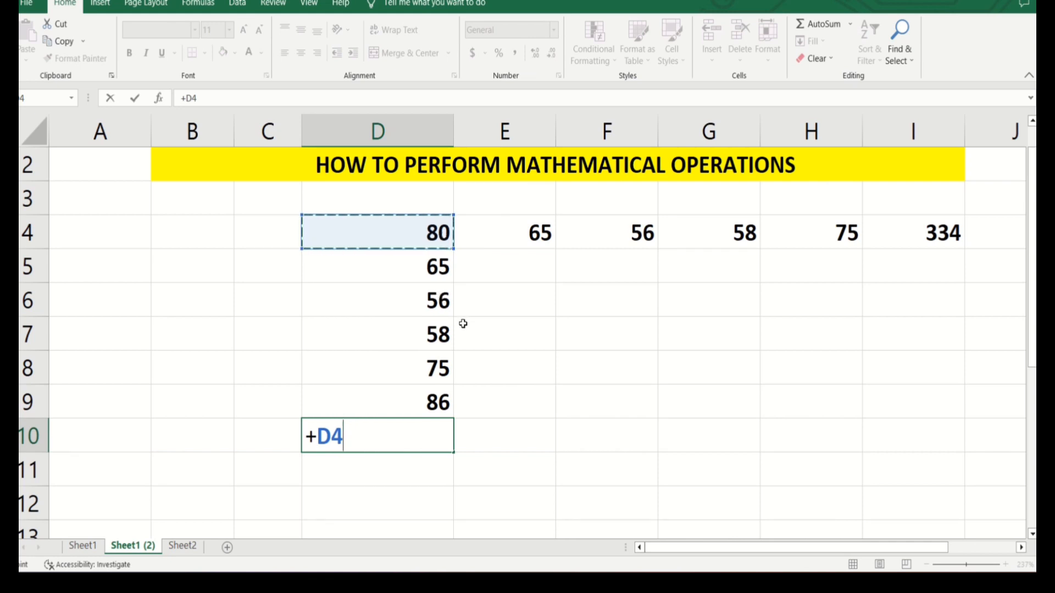
{"action": "type", "text": "+"}
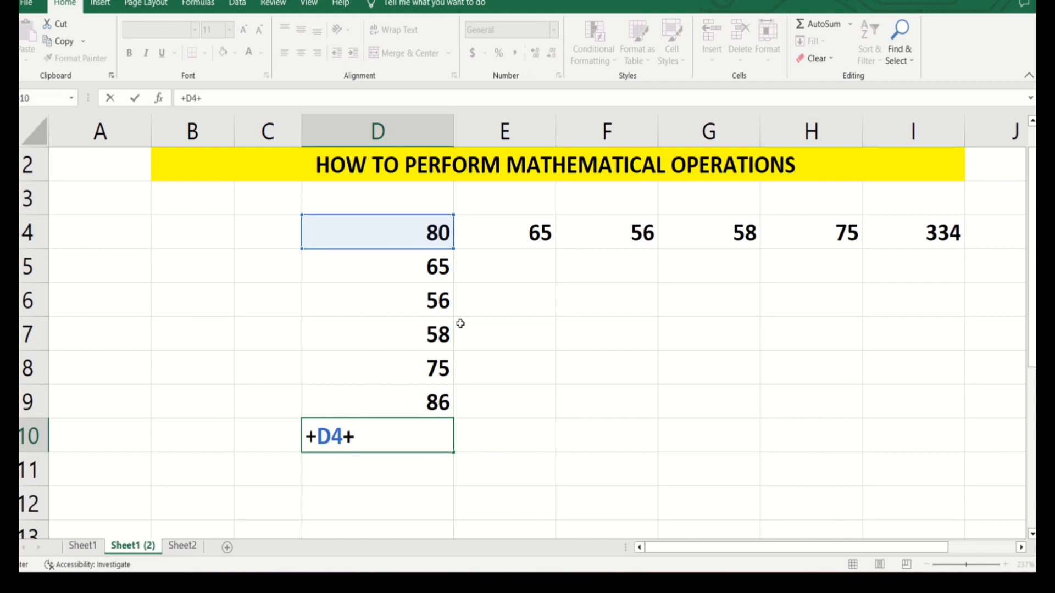
{"action": "left_click", "coordinate": [416, 297]}
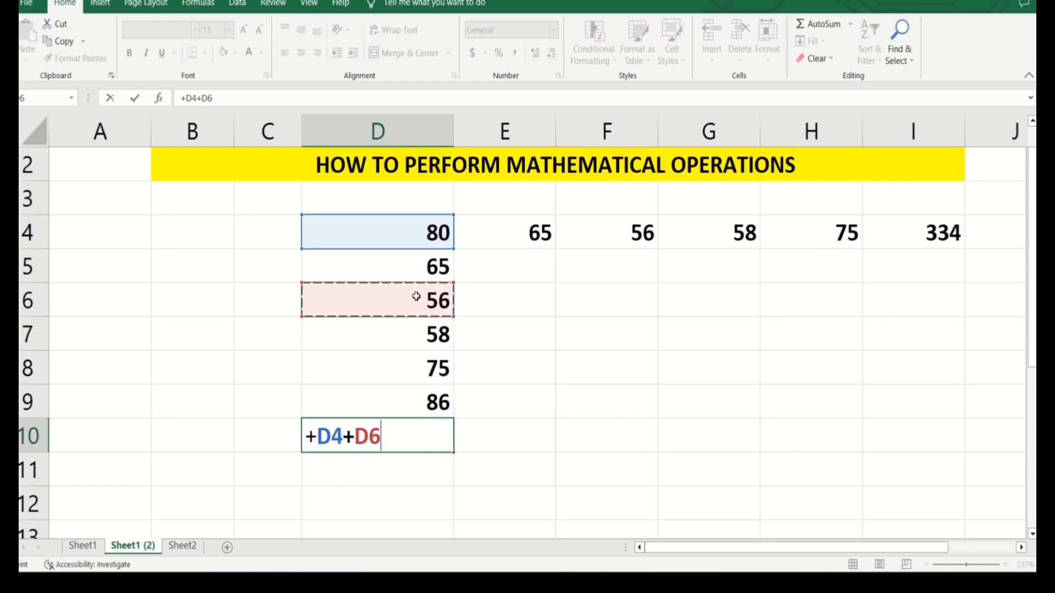
{"action": "type", "text": "+"}
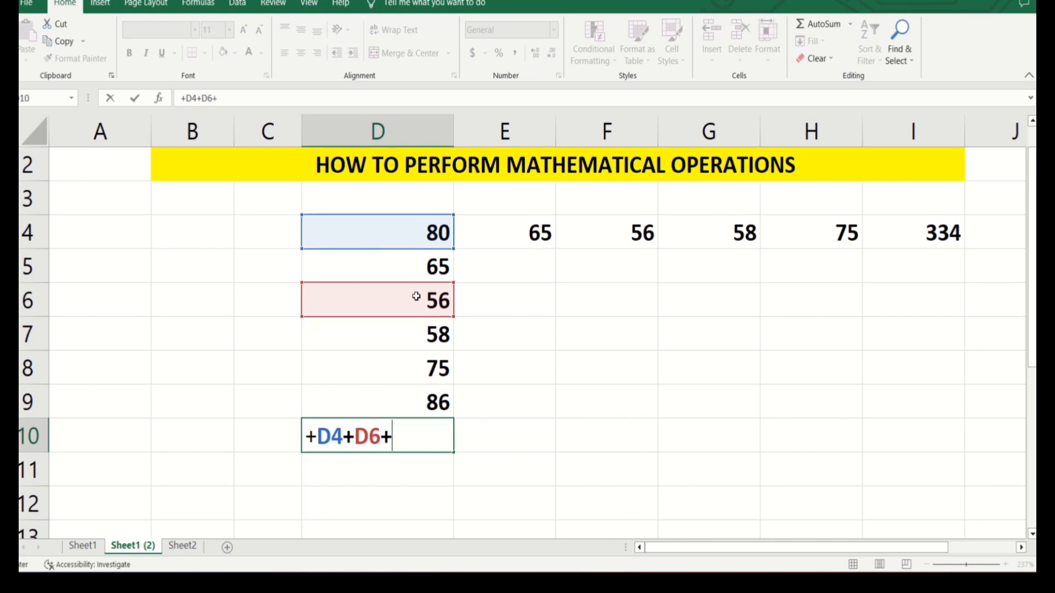
{"action": "left_click", "coordinate": [422, 394]}
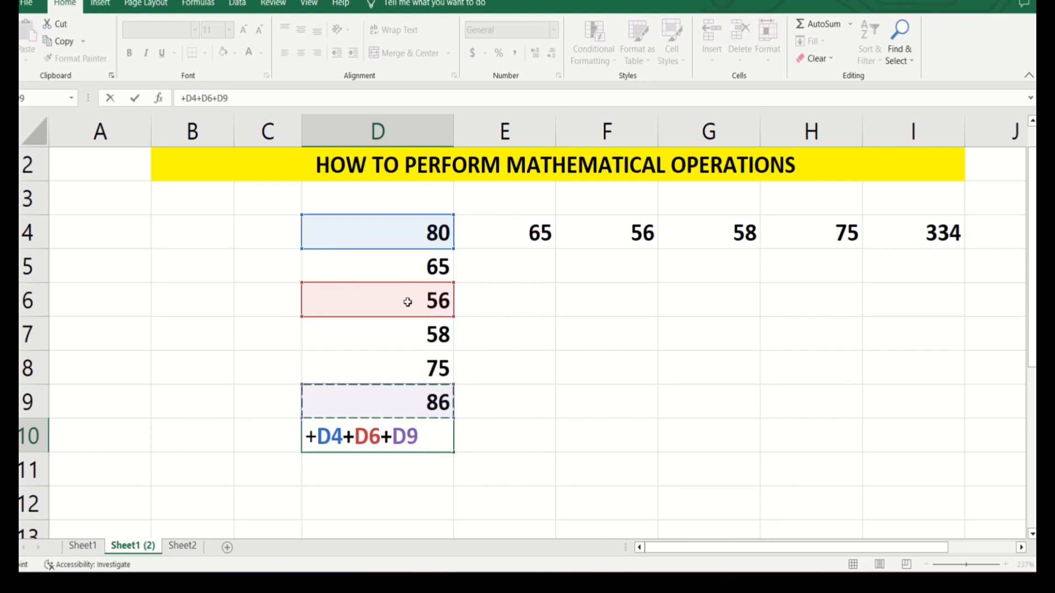
{"action": "key", "text": "BackSpace"}
{"action": "key", "text": "BackSpace"}
{"action": "key", "text": "BackSpace"}
{"action": "key", "text": "BackSpace"}
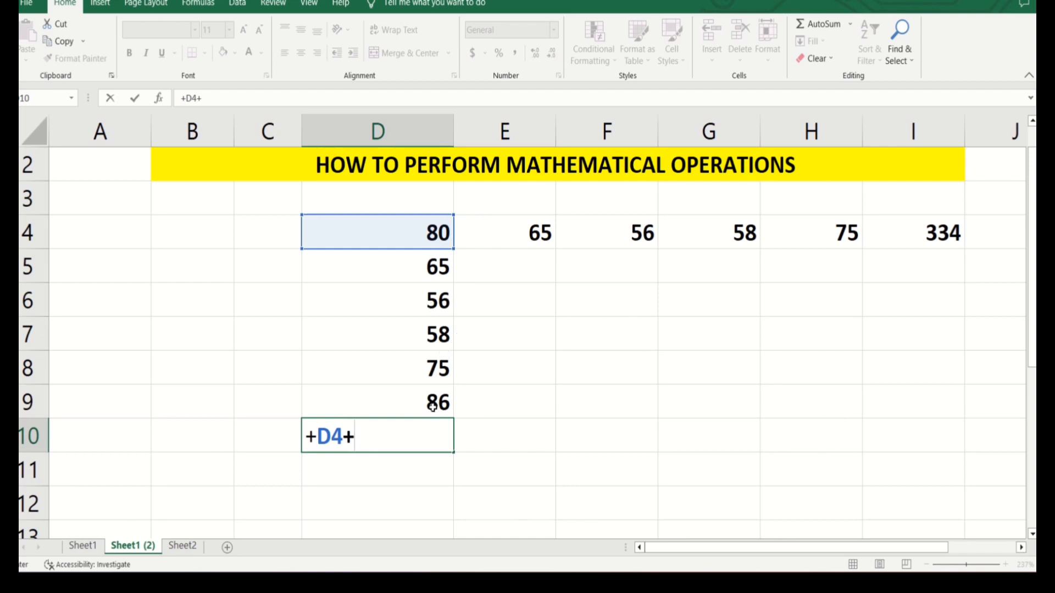
Step: Complete the D10 formula by adding cells D9, D8, D5 and D7 to D4
{"action": "left_click", "coordinate": [433, 407]}
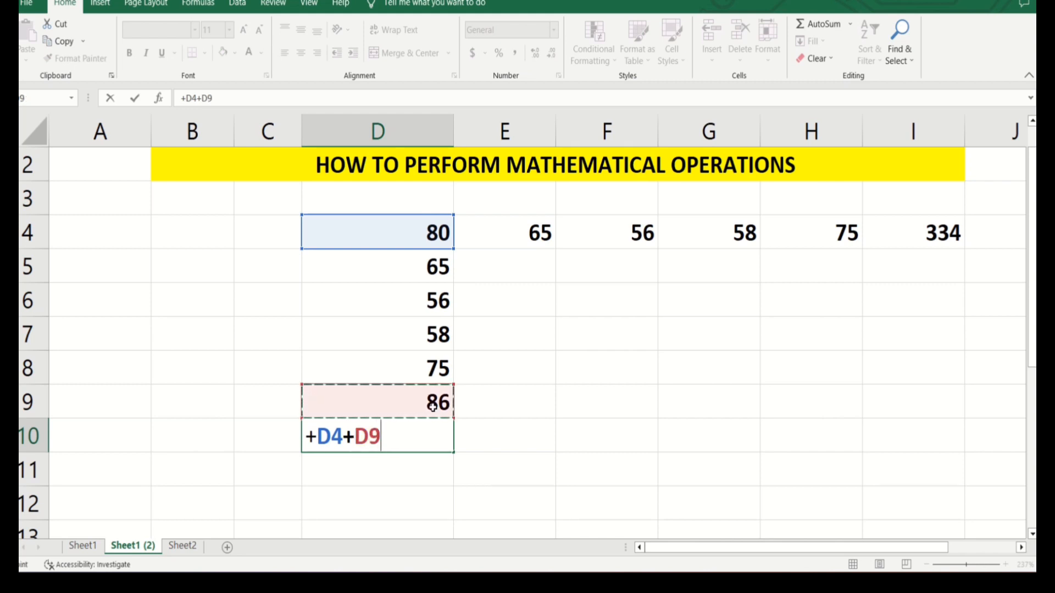
{"action": "type", "text": "+"}
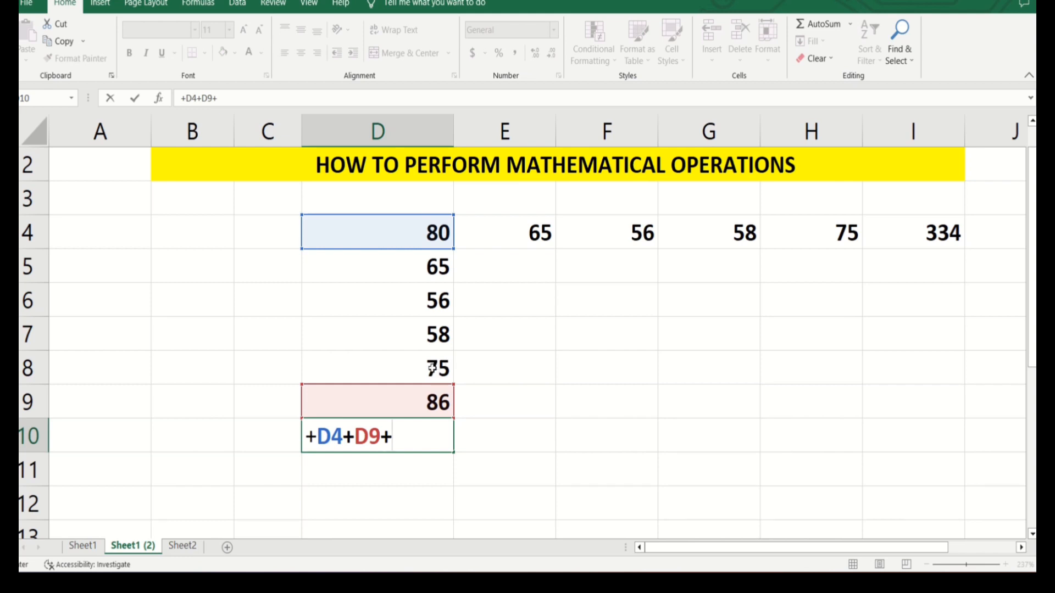
{"action": "left_click", "coordinate": [433, 368]}
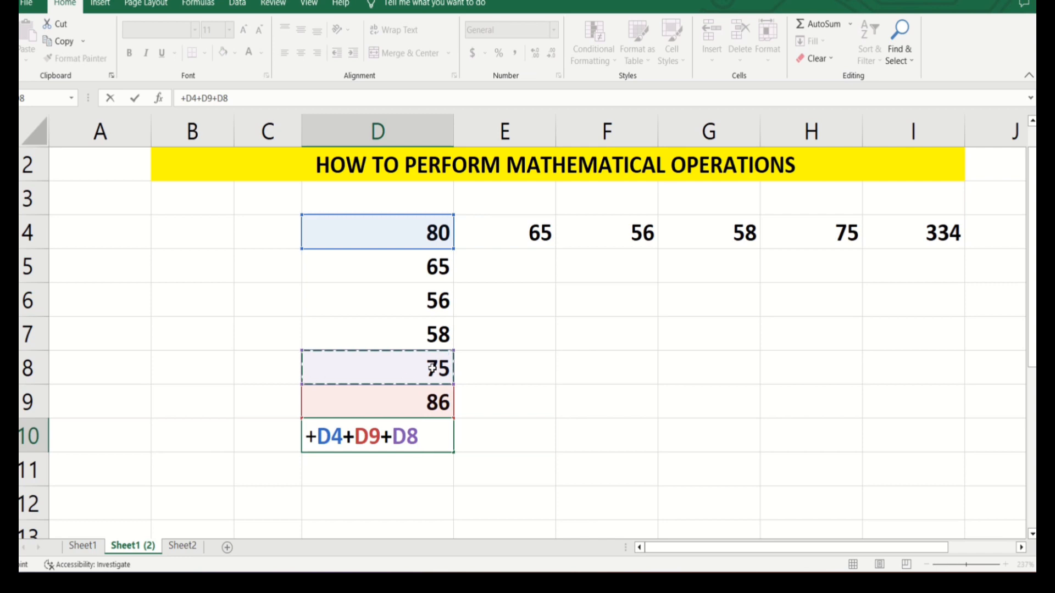
{"action": "type", "text": "+"}
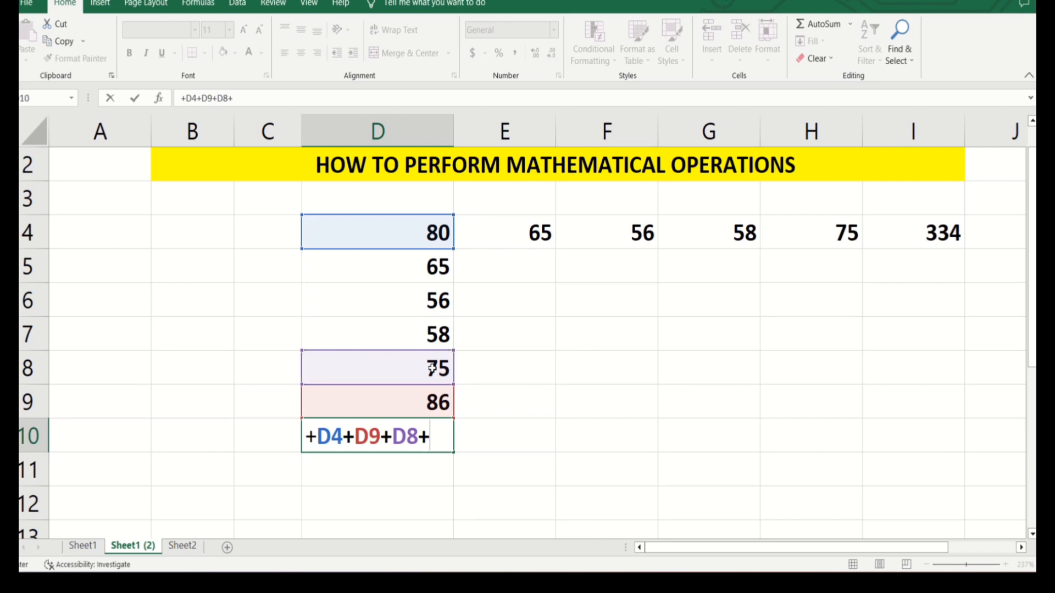
{"action": "left_click", "coordinate": [442, 269]}
{"action": "type", "text": "+"}
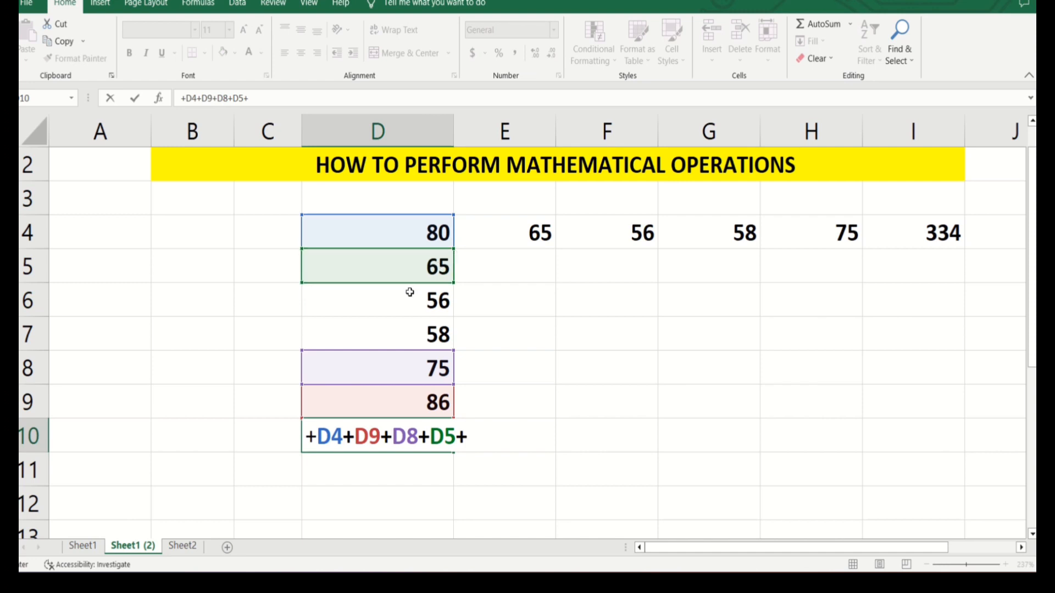
{"action": "left_click", "coordinate": [404, 333]}
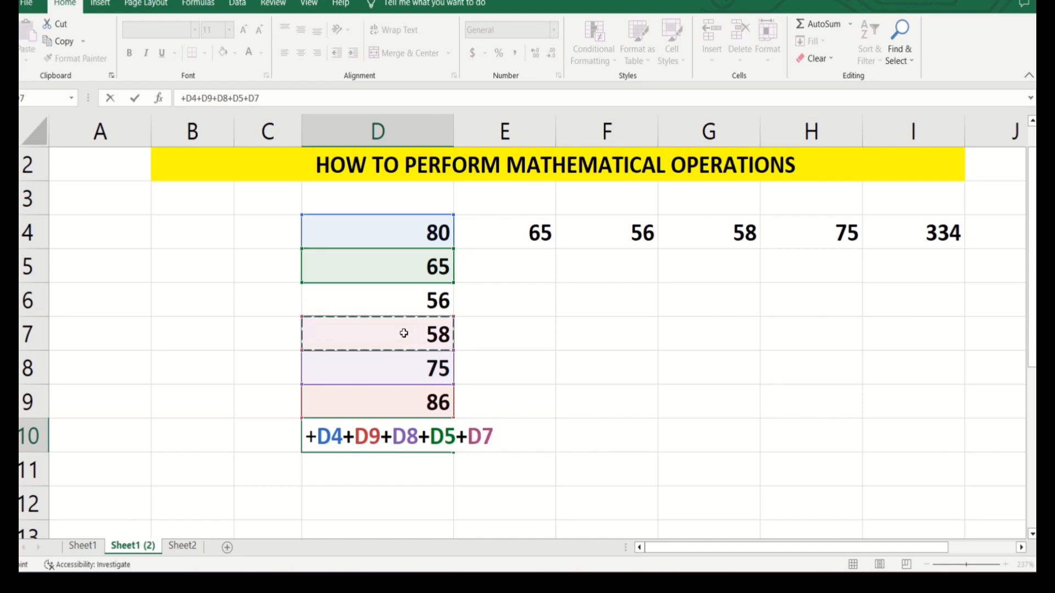
{"action": "key", "text": "Return"}
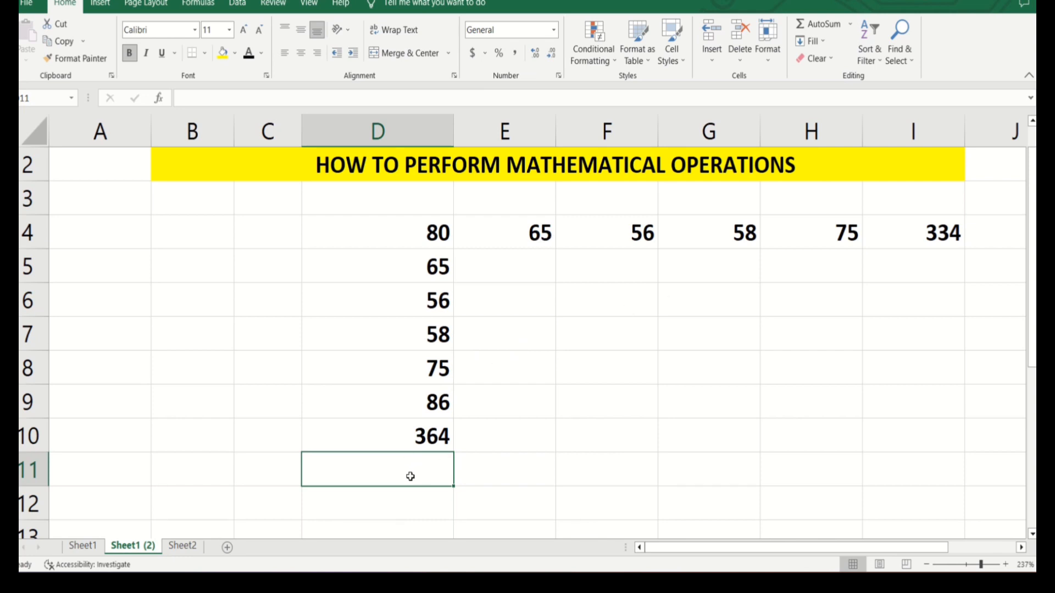
{"action": "left_click", "coordinate": [433, 438]}
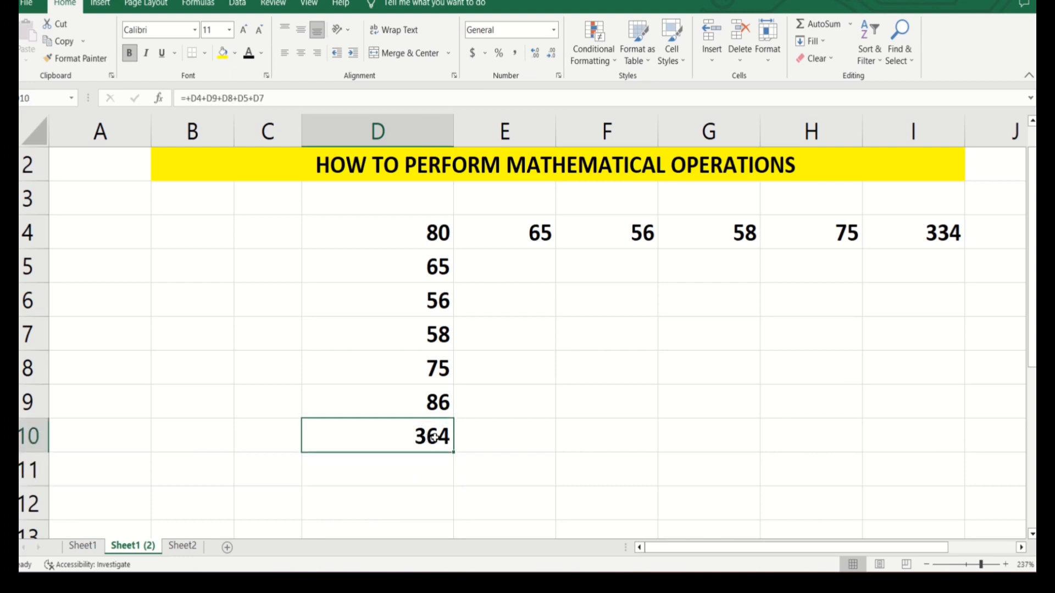
{"action": "left_click", "coordinate": [445, 477]}
{"action": "left_click", "coordinate": [419, 435]}
Step: Enter a formula in D11 that divides the total in D10 by 5
{"action": "left_click", "coordinate": [424, 462]}
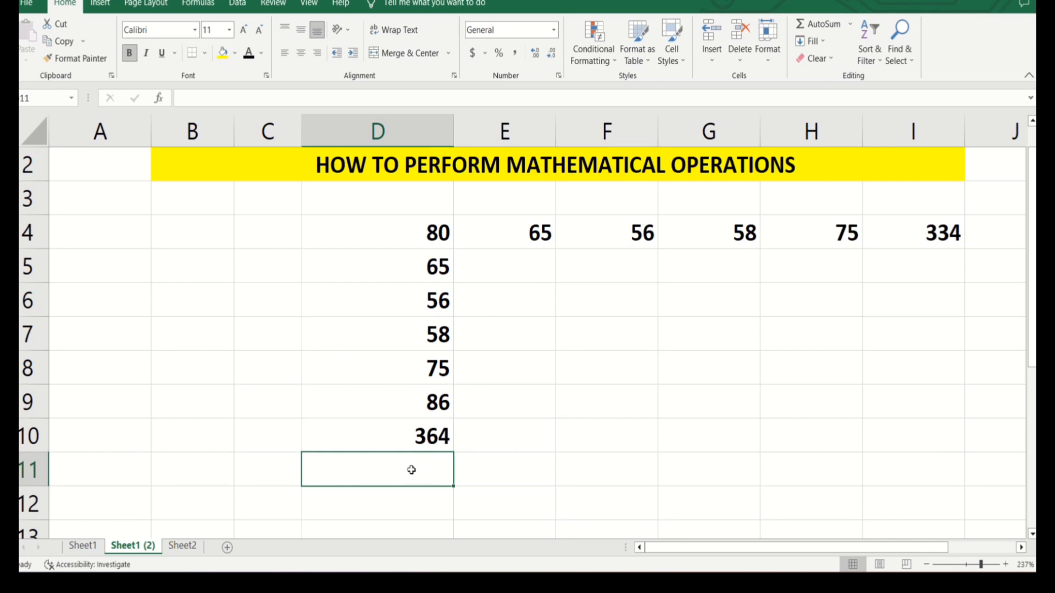
{"action": "type", "text": "+"}
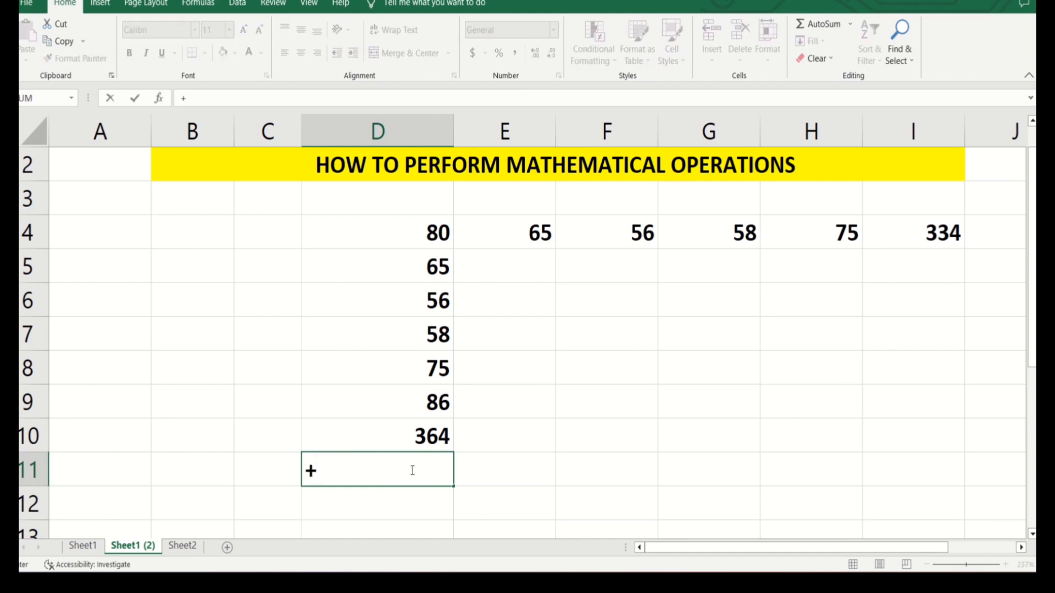
{"action": "left_click", "coordinate": [419, 439]}
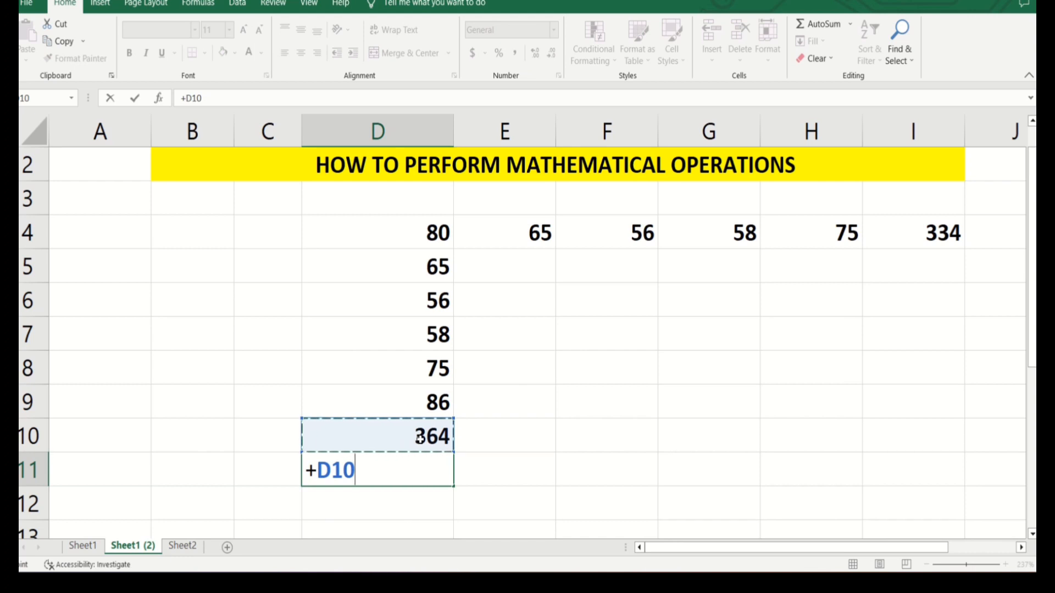
{"action": "type", "text": "/"}
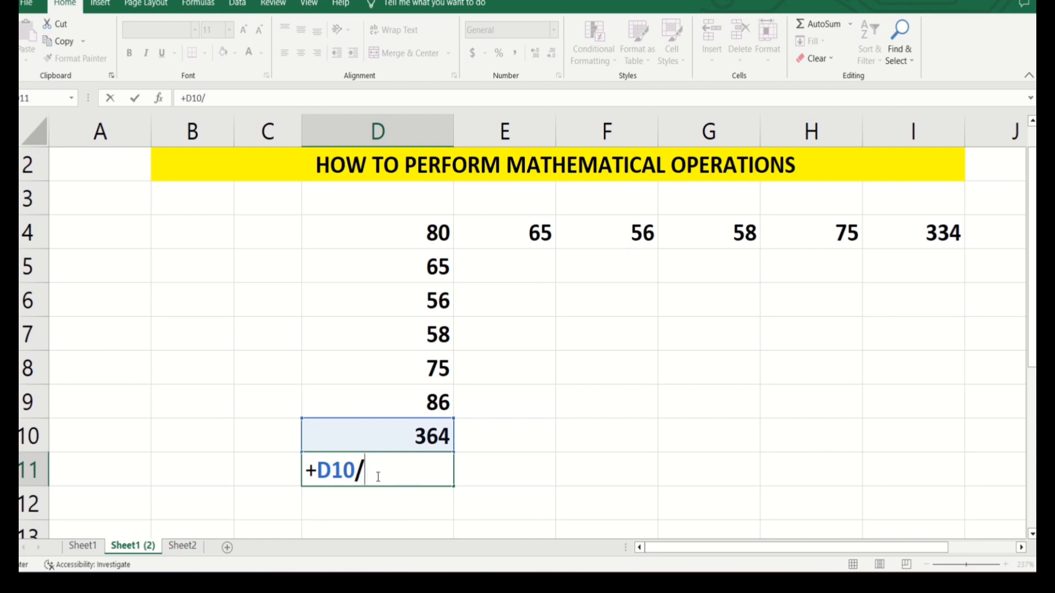
{"action": "type", "text": "5"}
{"action": "key", "text": "Return"}
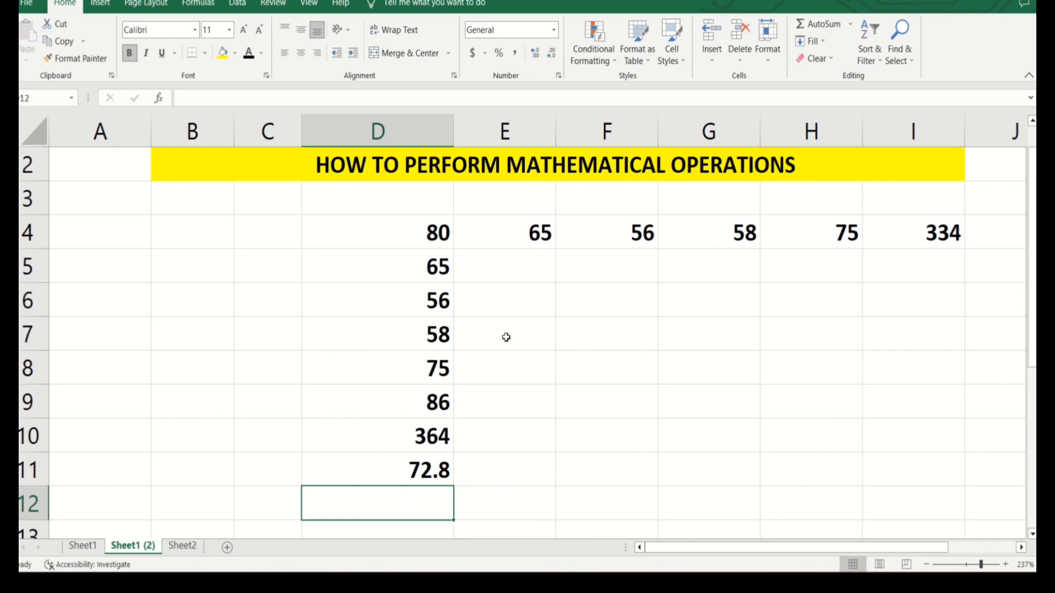
Step: Enter a formula in E5 that multiplies E4 by D5
{"action": "left_click", "coordinate": [524, 242]}
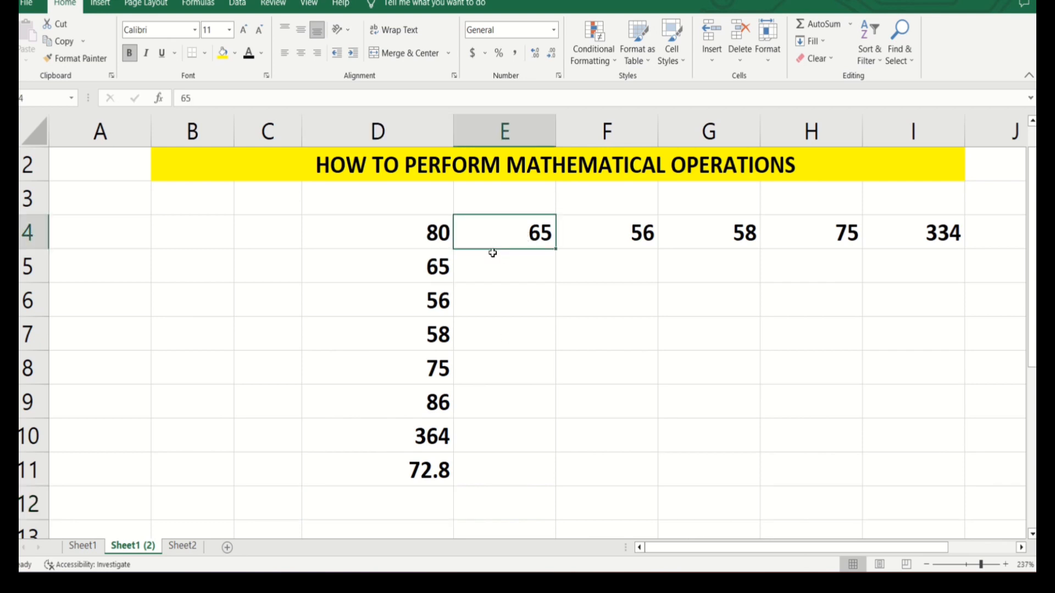
{"action": "left_click", "coordinate": [453, 278]}
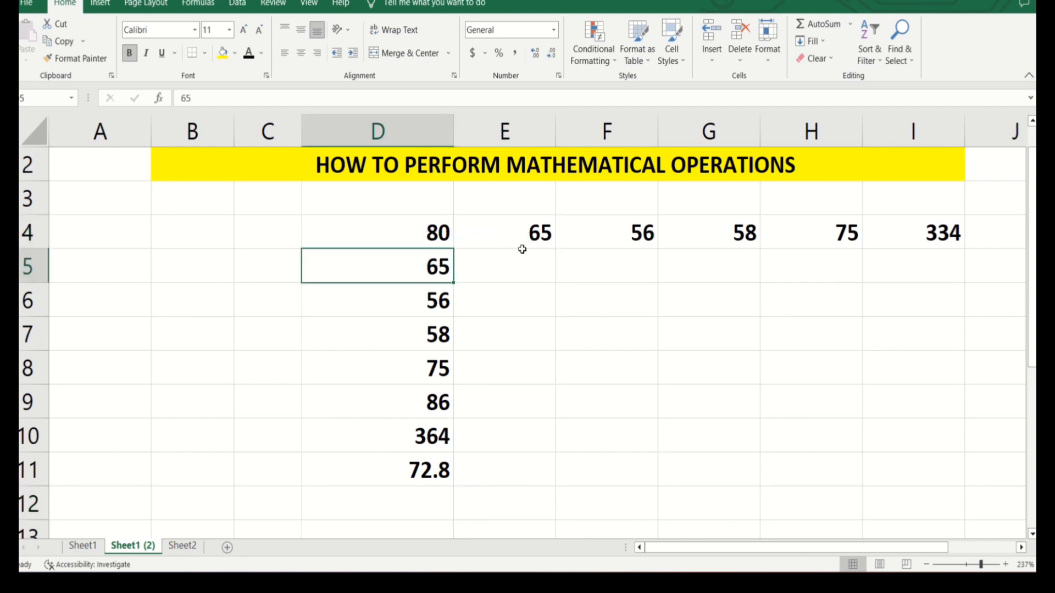
{"action": "left_click", "coordinate": [483, 264]}
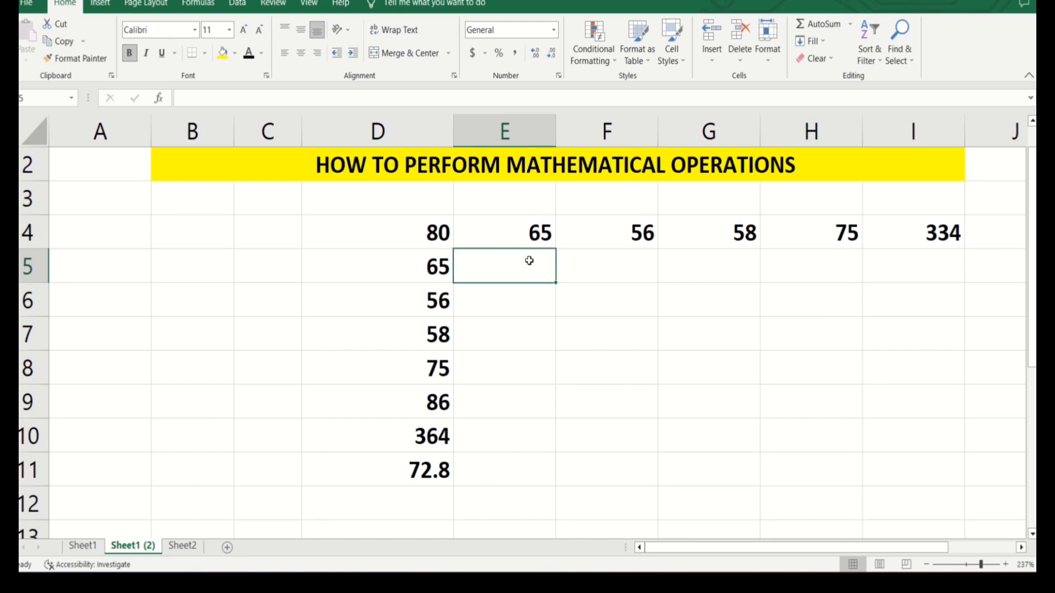
{"action": "type", "text": "+"}
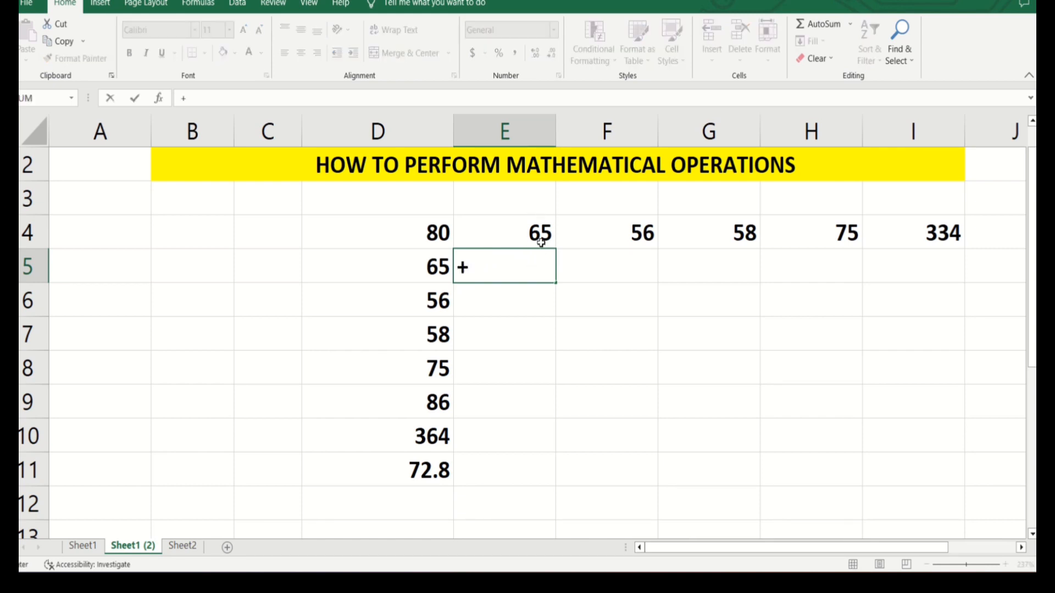
{"action": "left_click", "coordinate": [540, 242]}
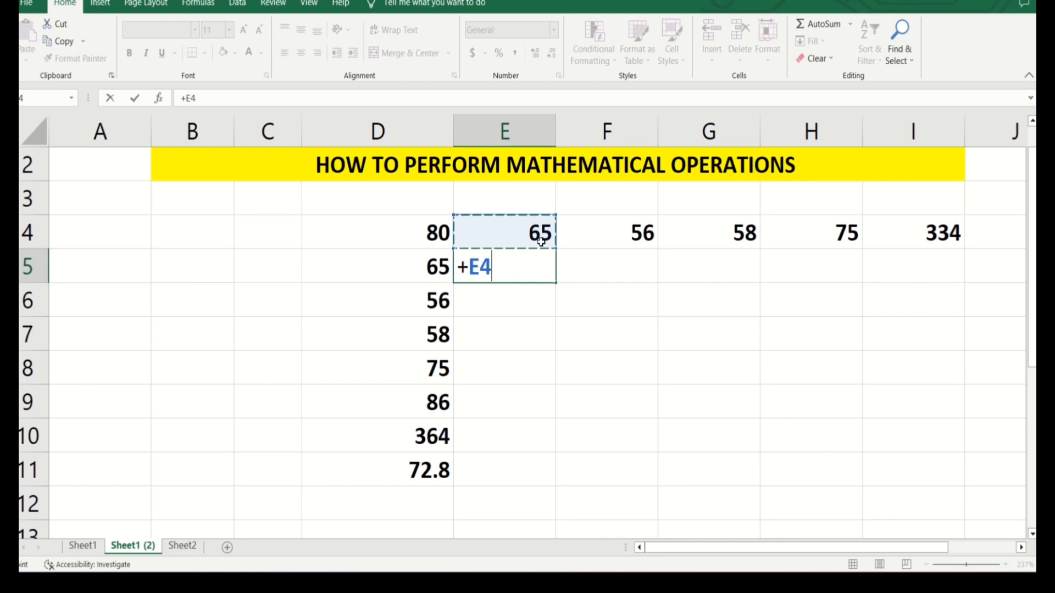
{"action": "type", "text": "*"}
{"action": "left_click", "coordinate": [441, 270]}
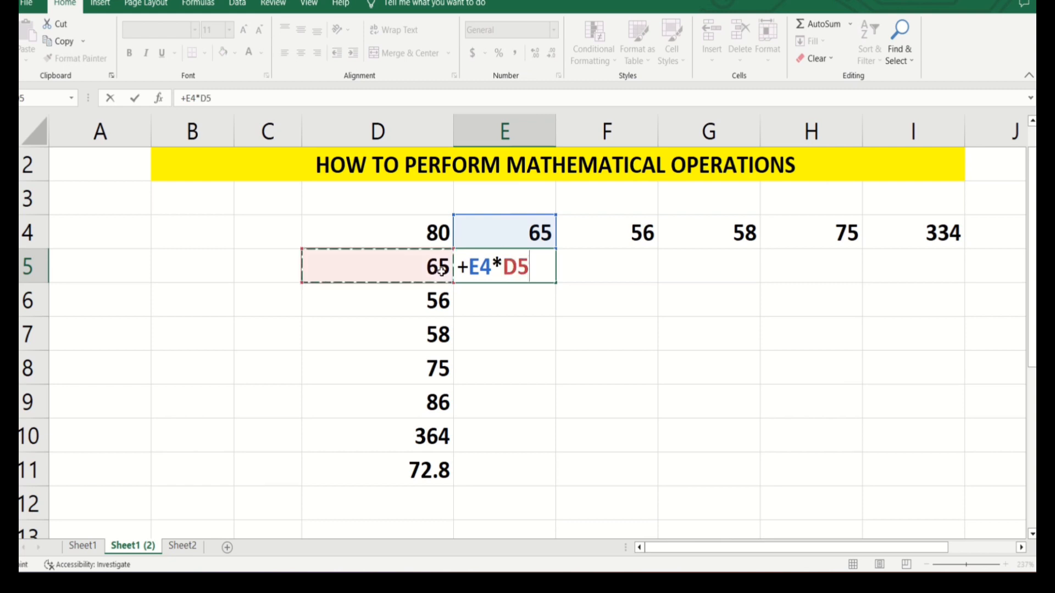
{"action": "key", "text": "Return"}
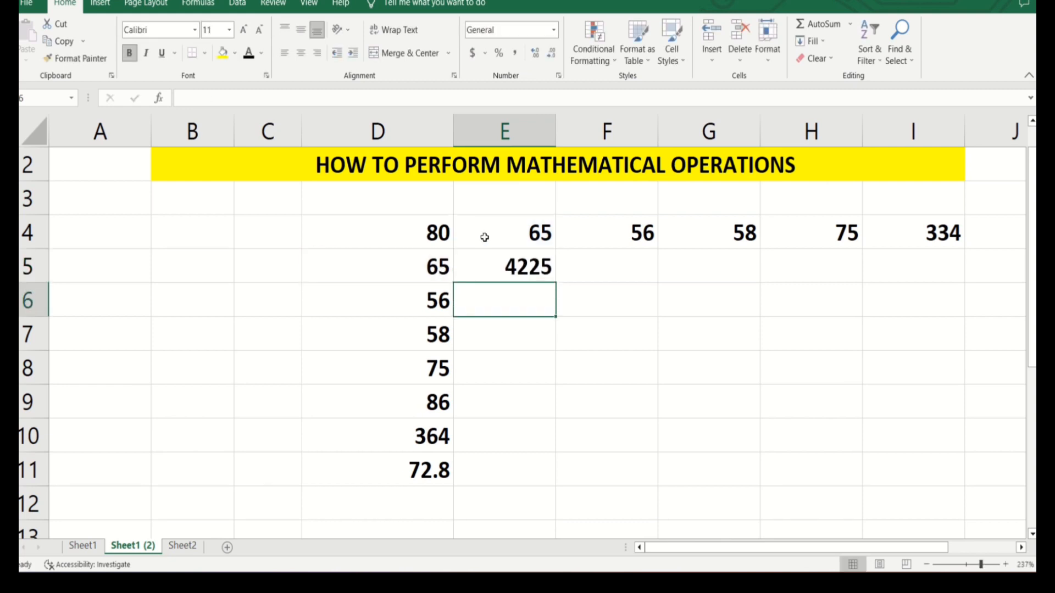
Step: Clear the multiplication formula from cell E5
{"action": "left_click", "coordinate": [519, 268]}
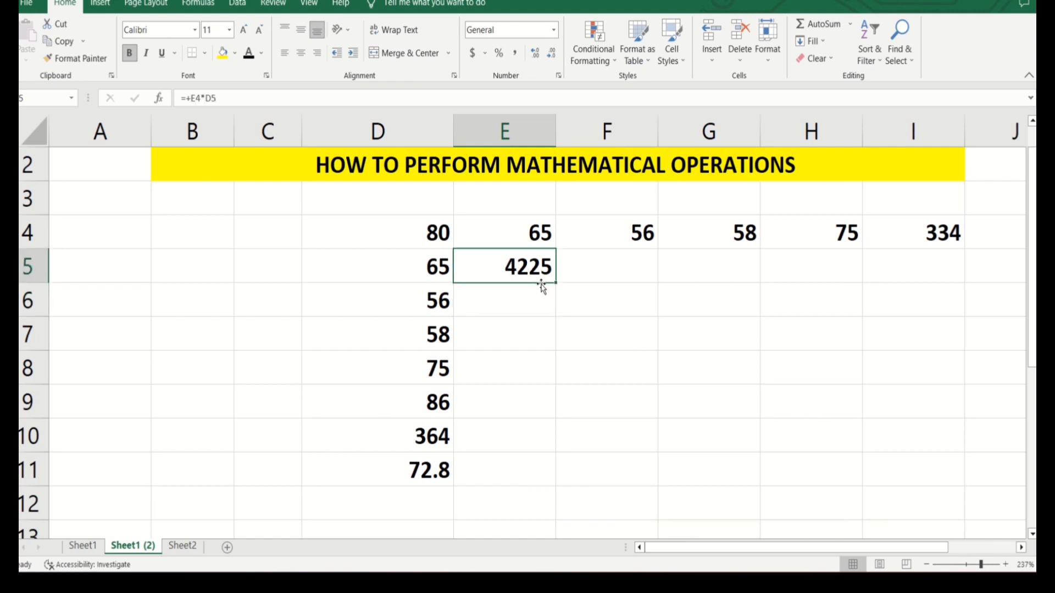
{"action": "double_click", "coordinate": [537, 268]}
{"action": "key", "text": "BackSpace"}
{"action": "key", "text": "BackSpace"}
{"action": "key", "text": "BackSpace"}
{"action": "key", "text": "BackSpace"}
{"action": "key", "text": "BackSpace"}
{"action": "key", "text": "BackSpace"}
{"action": "key", "text": "BackSpace"}
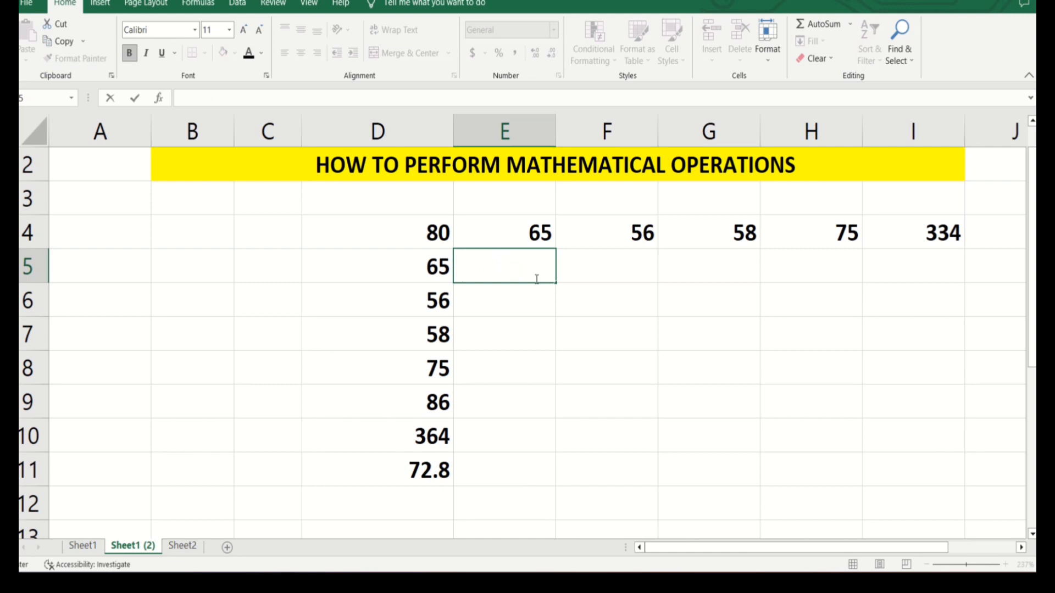
Step: Fill the values in D5:D9 across columns E to H
{"action": "left_click", "coordinate": [536, 295]}
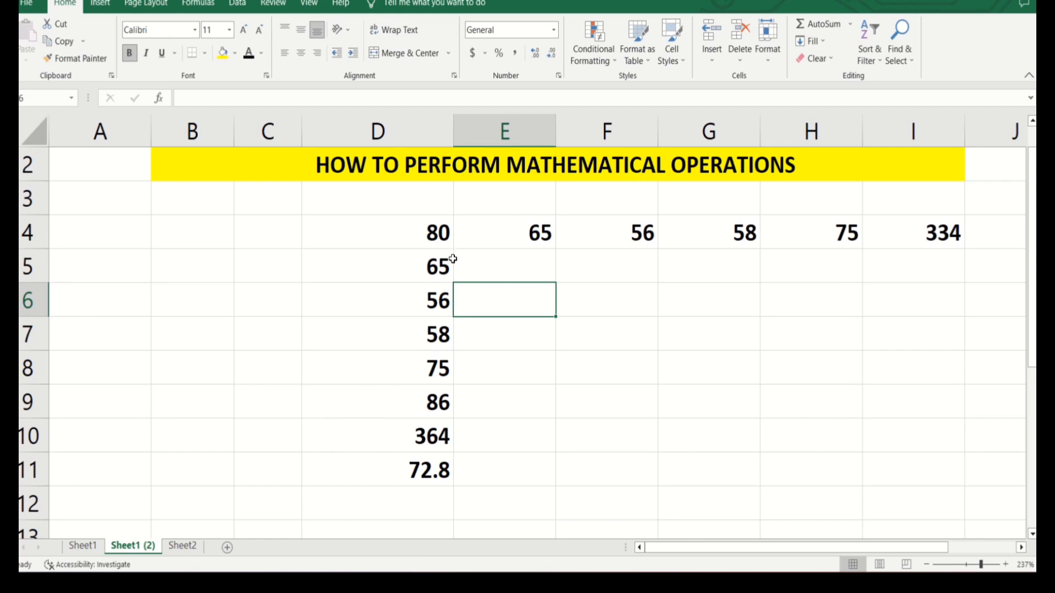
{"action": "left_click", "coordinate": [517, 266]}
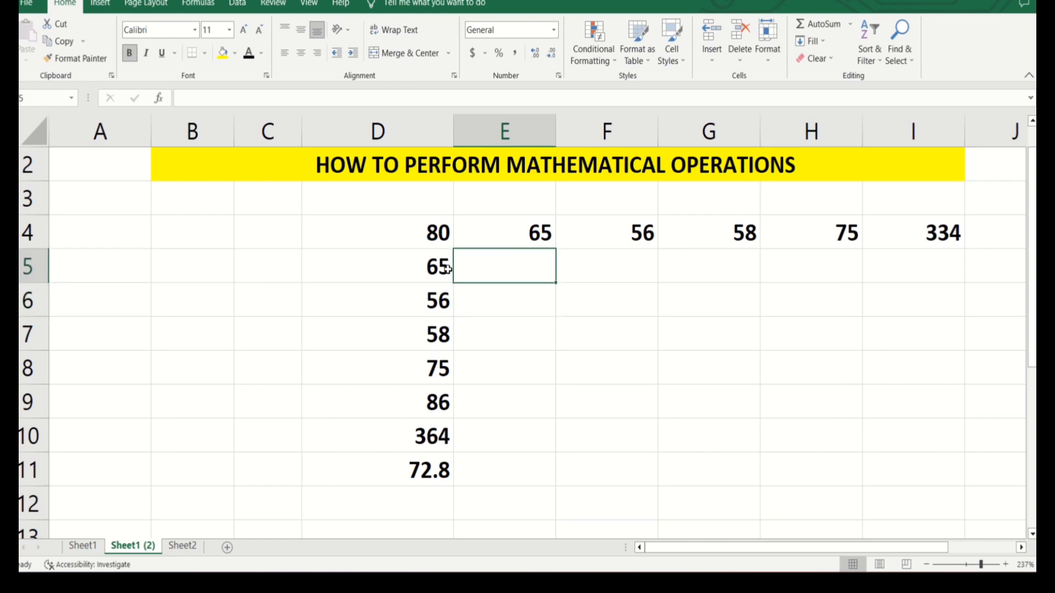
{"action": "left_click", "coordinate": [448, 268]}
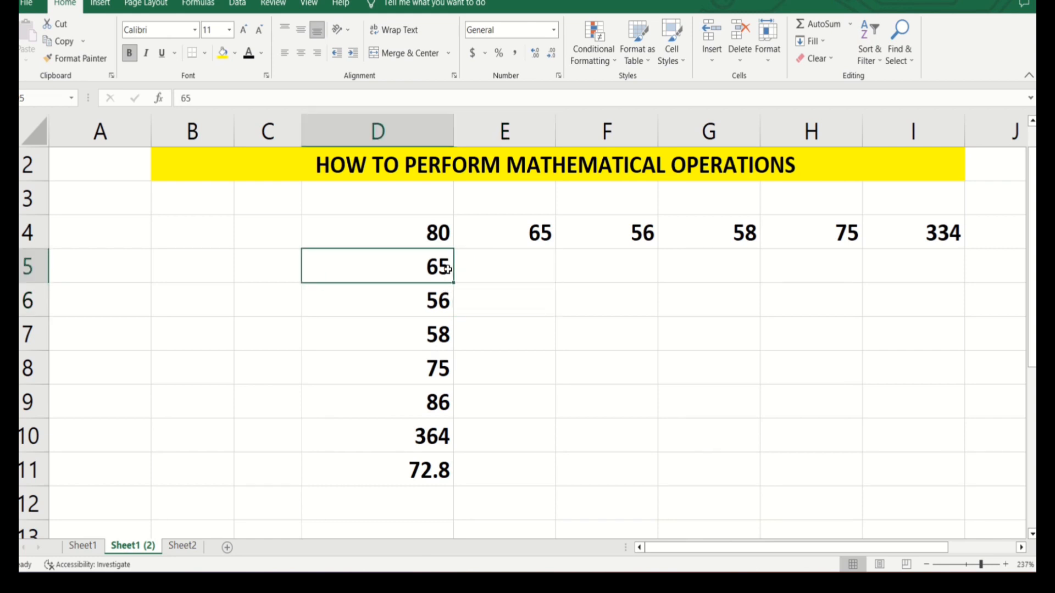
{"action": "key", "text": "shift+Down"}
{"action": "key", "text": "shift+Down"}
{"action": "key", "text": "shift+Down"}
{"action": "key", "text": "shift+Down"}
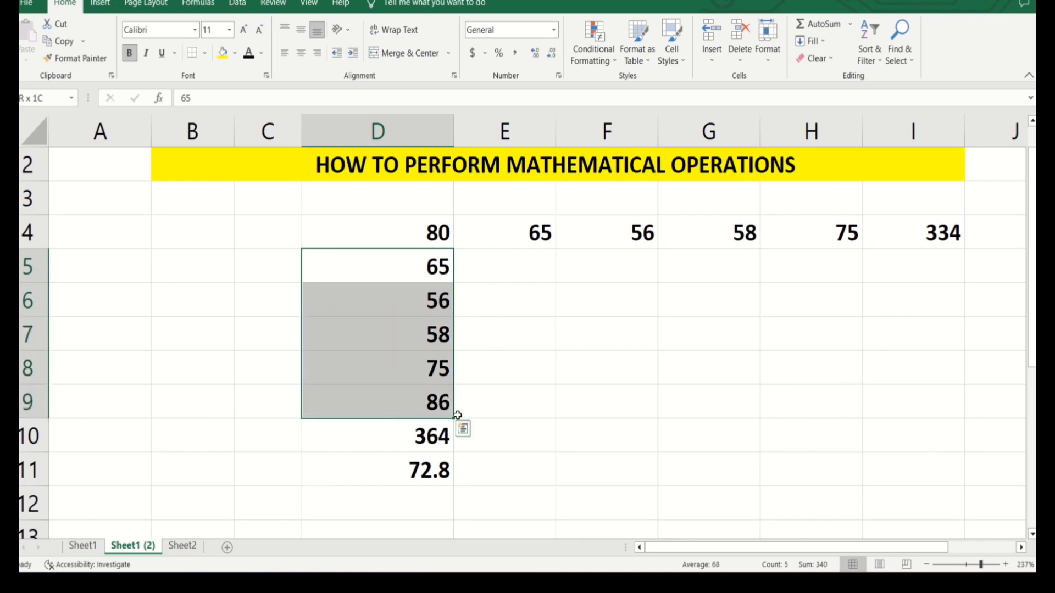
{"action": "left_click_drag", "start_coordinate": [455, 417], "coordinate": [833, 443]}
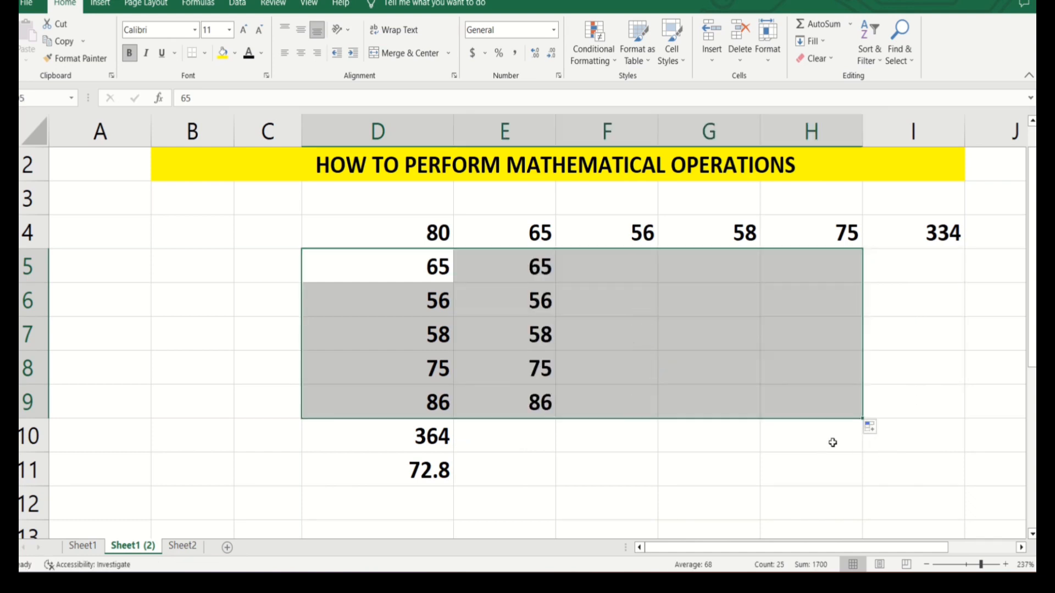
{"action": "left_click", "coordinate": [820, 499]}
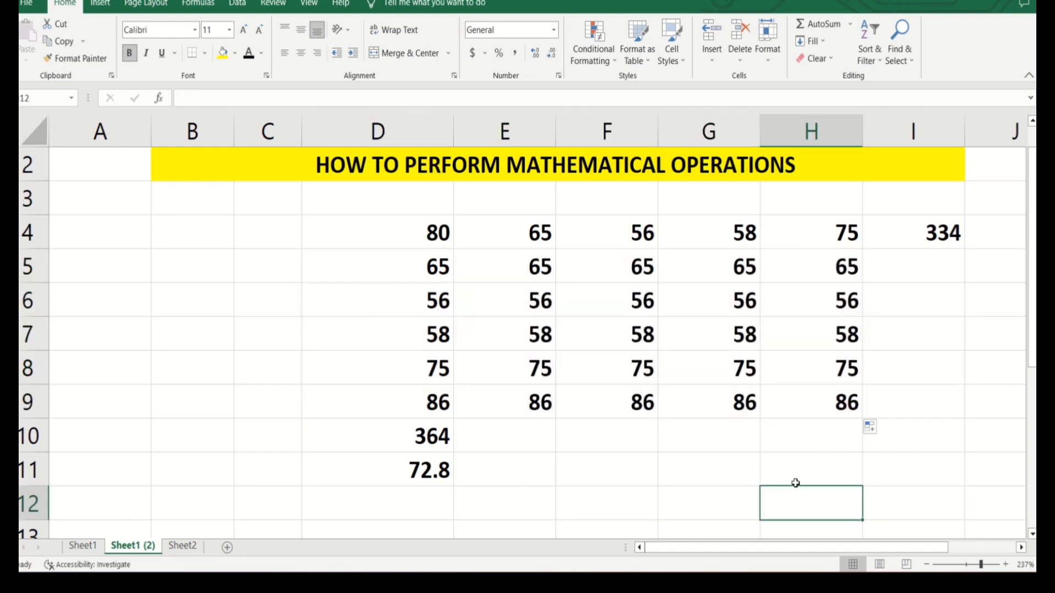
{"action": "left_click", "coordinate": [537, 294]}
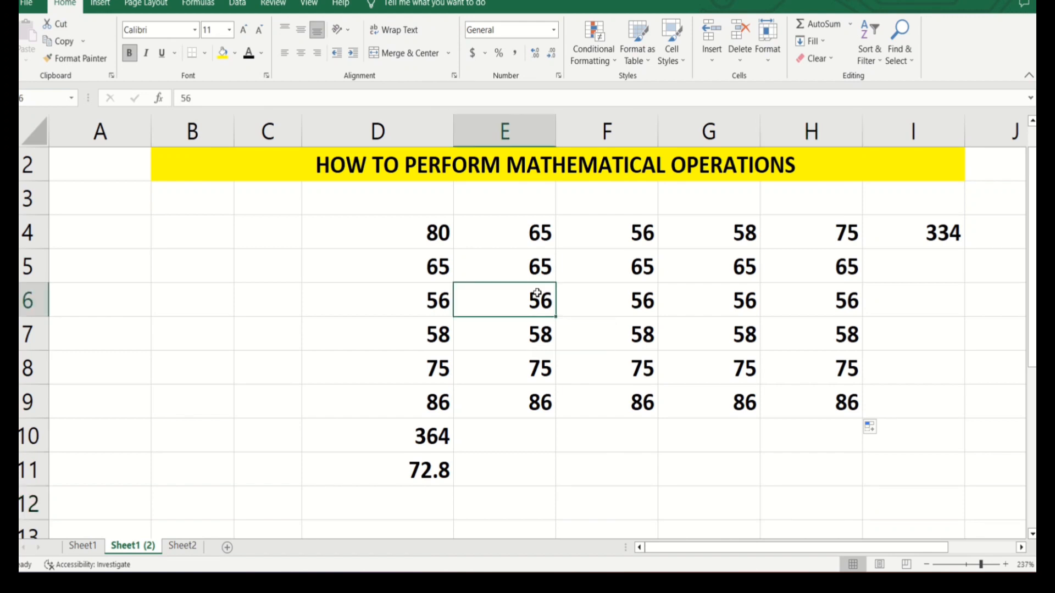
Step: Fill the addition formula in D10 across the row to H10
{"action": "left_click", "coordinate": [432, 439]}
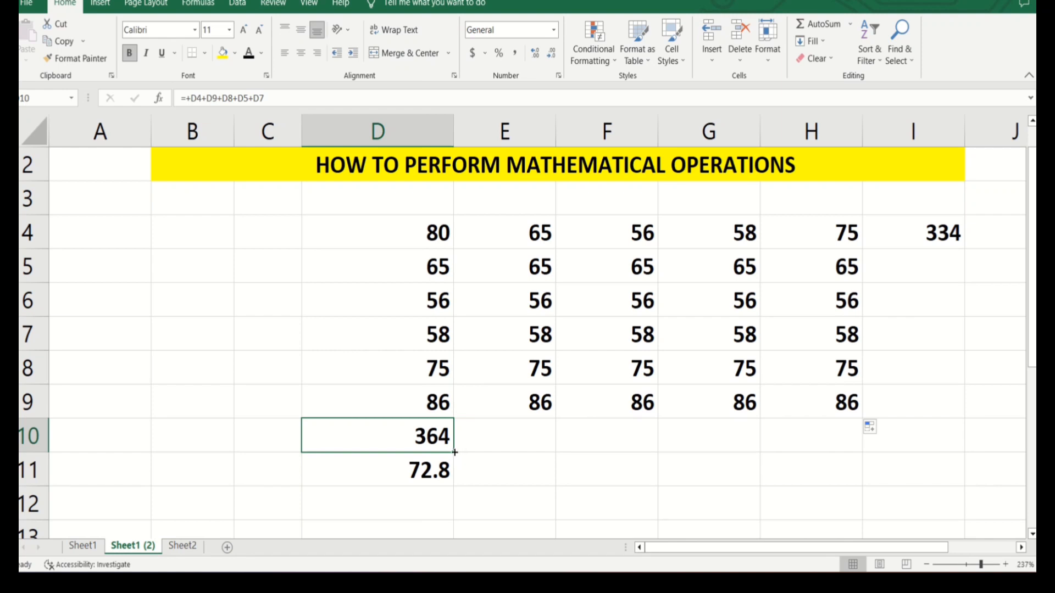
{"action": "left_click_drag", "start_coordinate": [454, 453], "coordinate": [615, 445]}
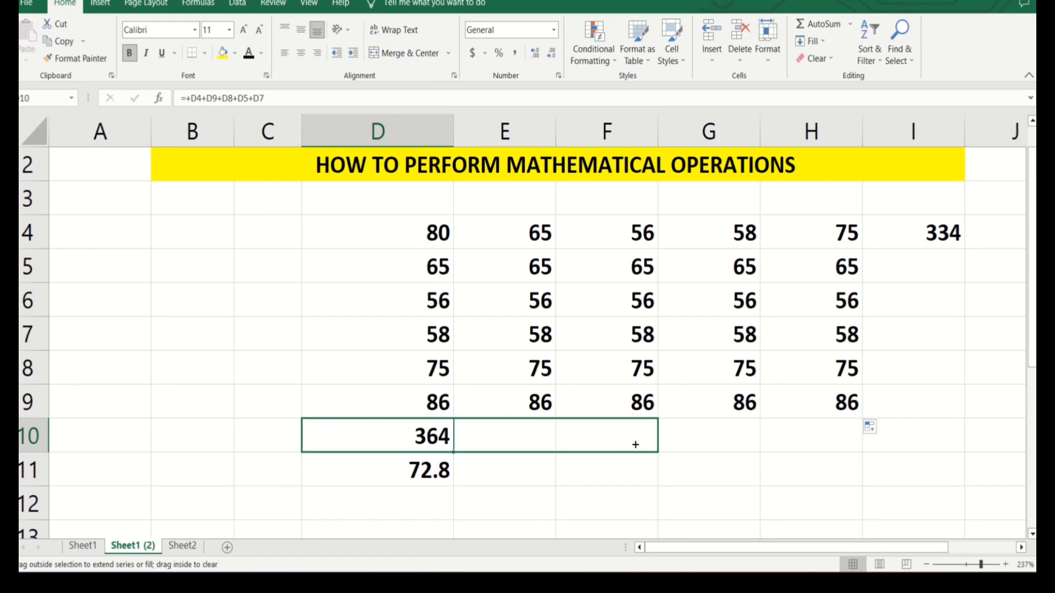
{"action": "left_click_drag", "start_coordinate": [681, 444], "coordinate": [760, 441]}
{"action": "left_click_drag", "start_coordinate": [811, 443], "coordinate": [831, 444]}
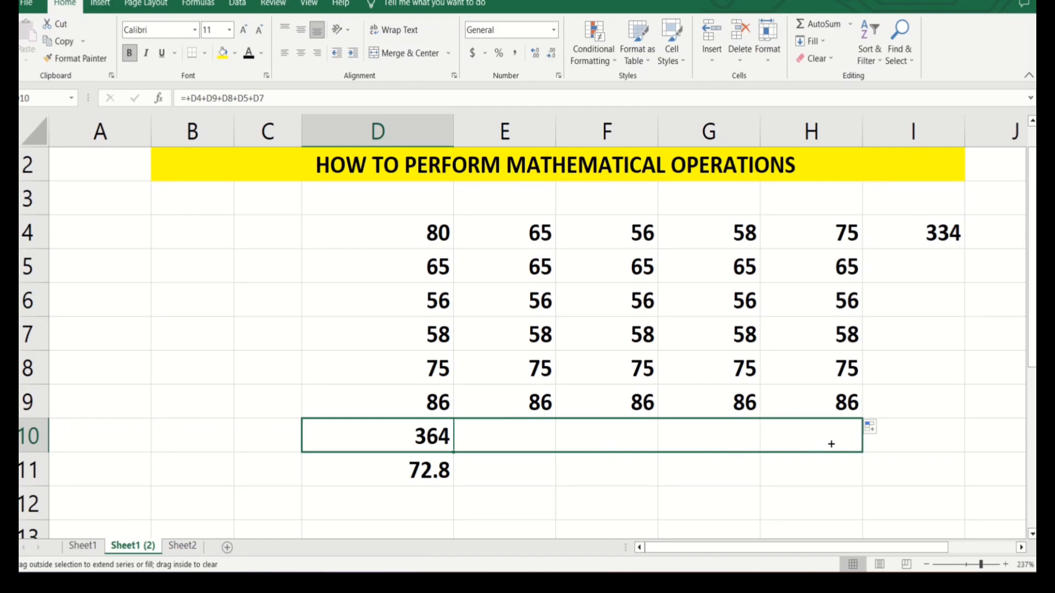
{"action": "left_click_drag", "start_coordinate": [831, 444], "coordinate": [831, 444]}
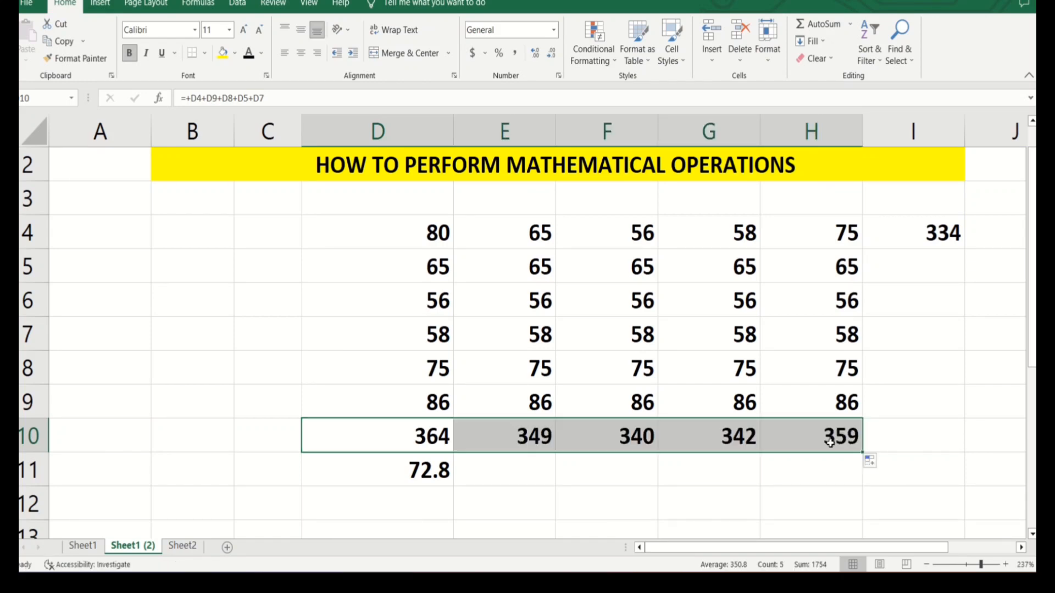
{"action": "left_click", "coordinate": [737, 475]}
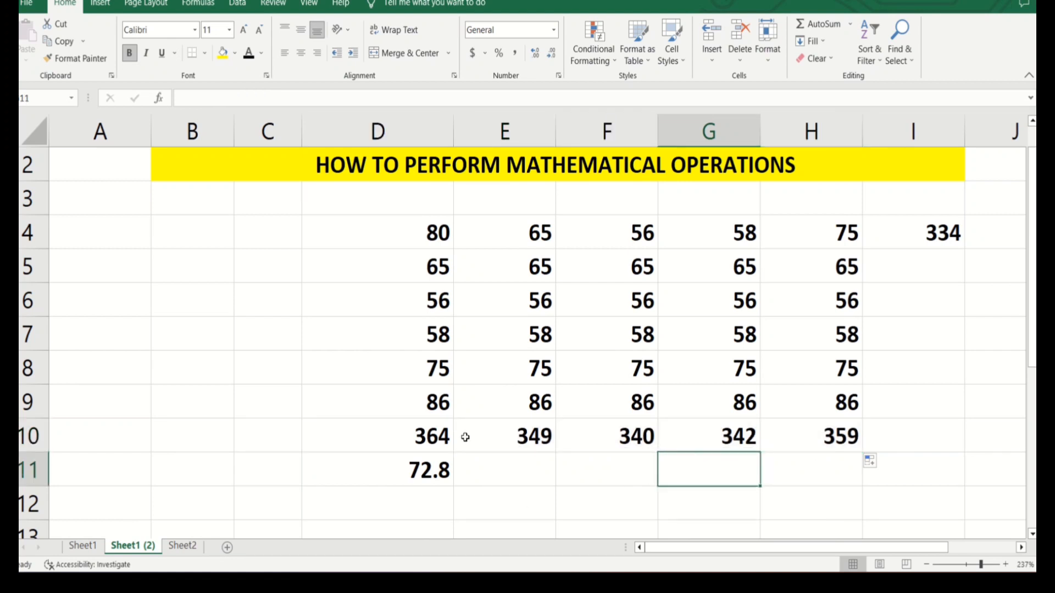
Step: Check the addition formulas in D10 and E10, and fill the value 80 from D4 across to H4
{"action": "left_click", "coordinate": [523, 431]}
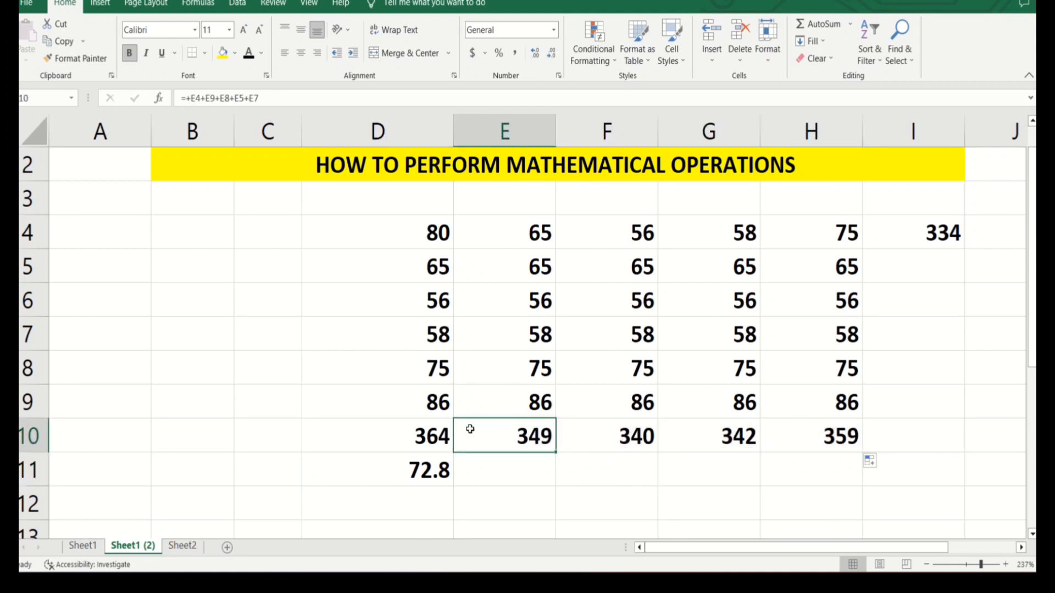
{"action": "left_click", "coordinate": [445, 438]}
{"action": "left_click", "coordinate": [546, 434]}
{"action": "left_click", "coordinate": [536, 241]}
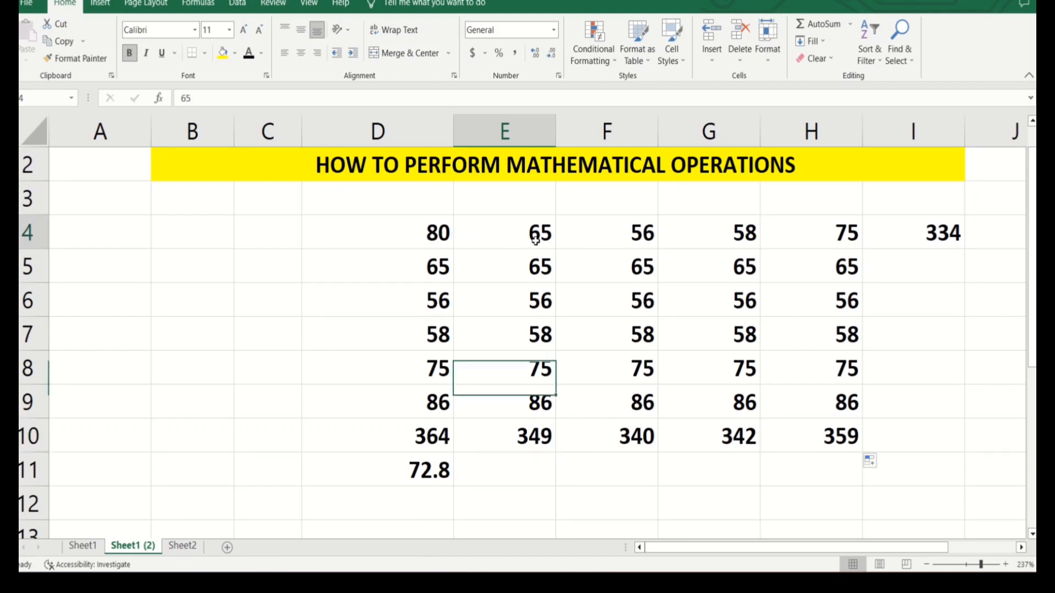
{"action": "left_click", "coordinate": [439, 242]}
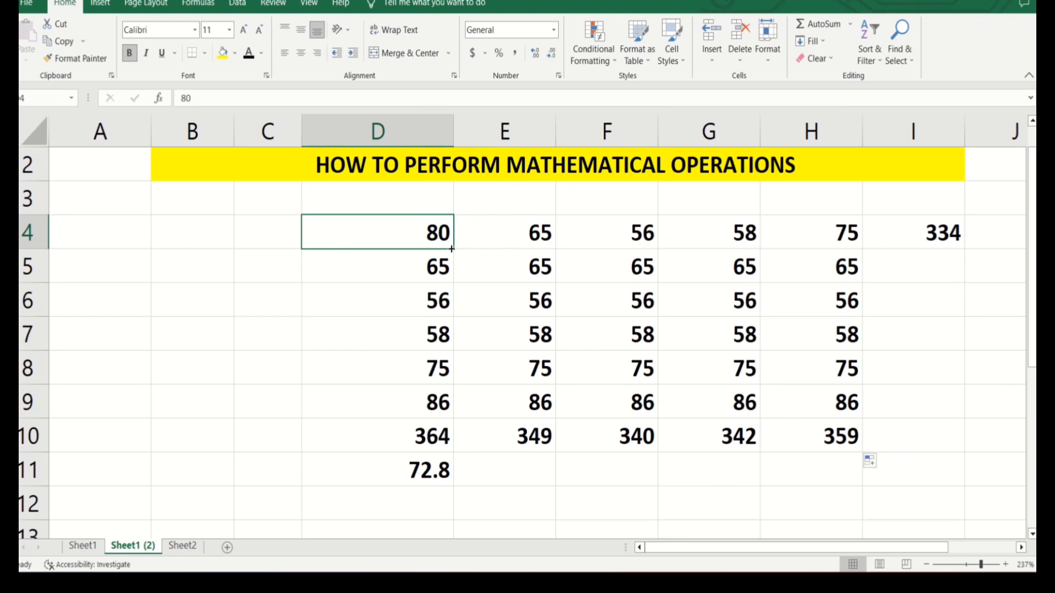
{"action": "left_click_drag", "start_coordinate": [452, 249], "coordinate": [840, 238]}
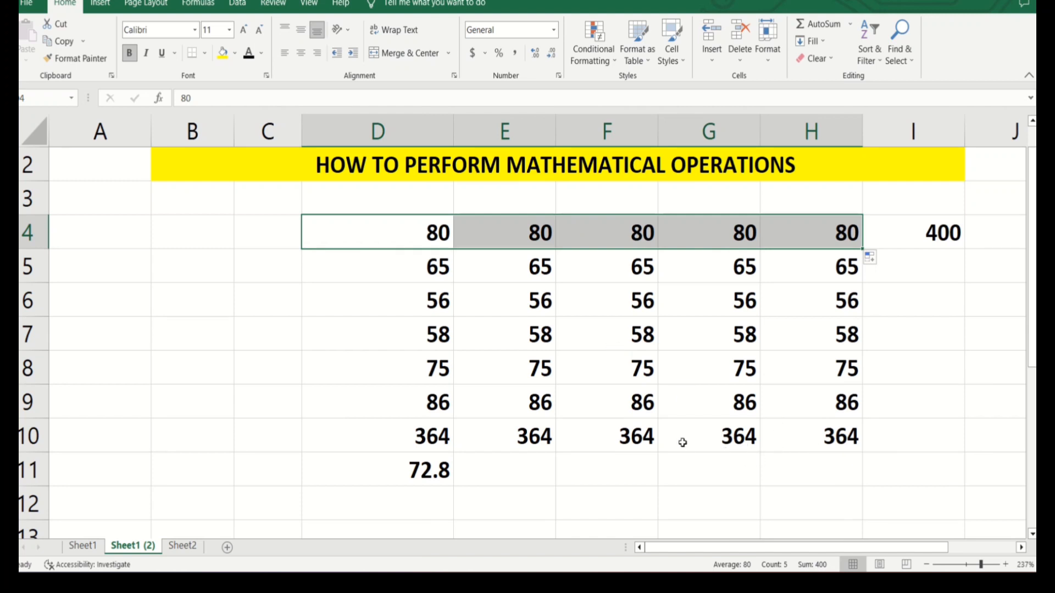
Step: Fill the division formula in D11 across the row to H11
{"action": "left_click", "coordinate": [435, 459]}
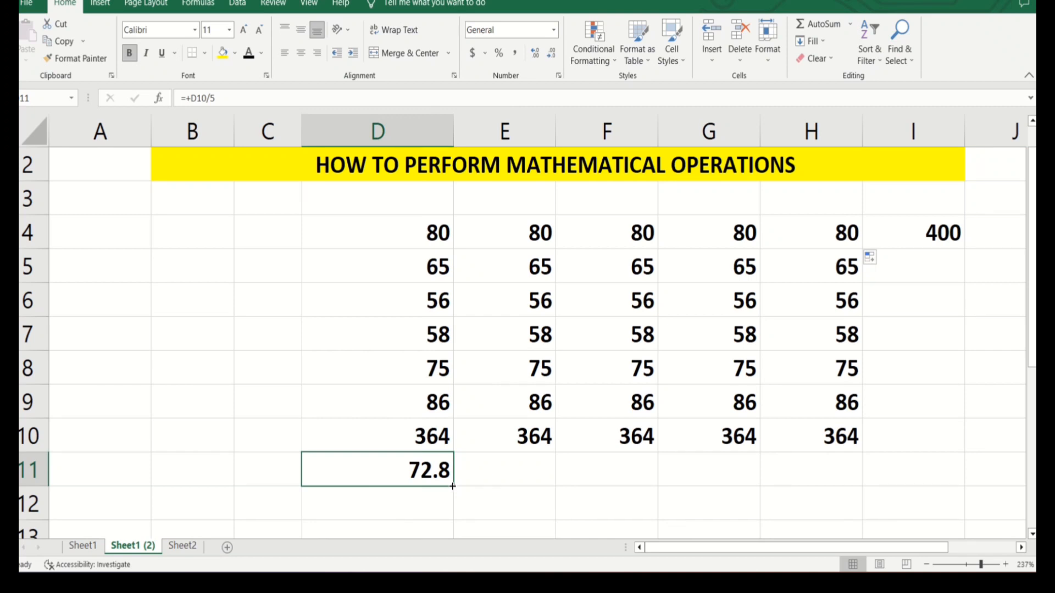
{"action": "left_click_drag", "start_coordinate": [453, 486], "coordinate": [869, 498]}
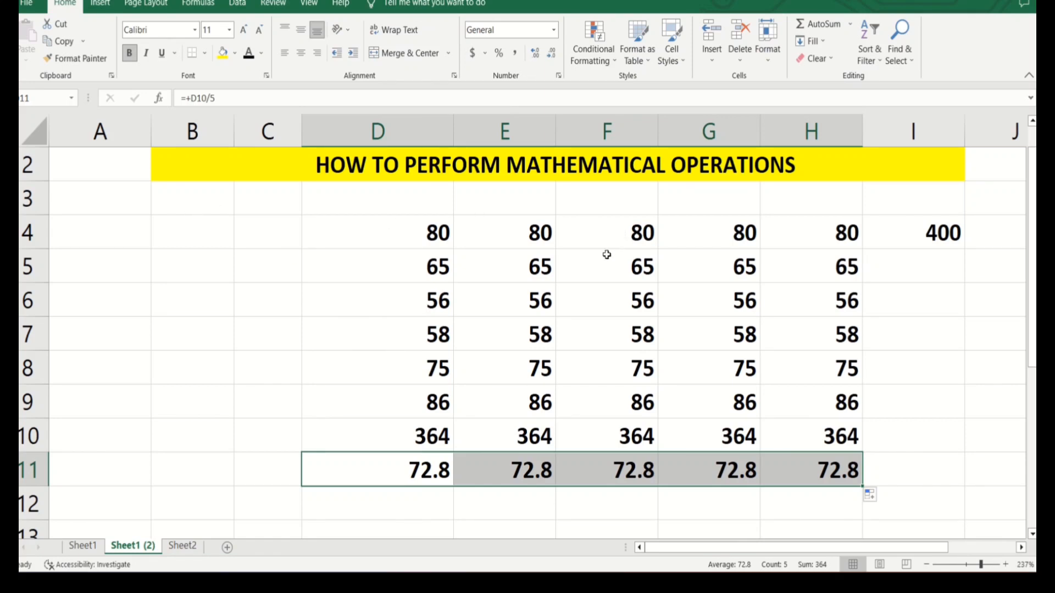
{"action": "mouse_move", "coordinate": [522, 5]}
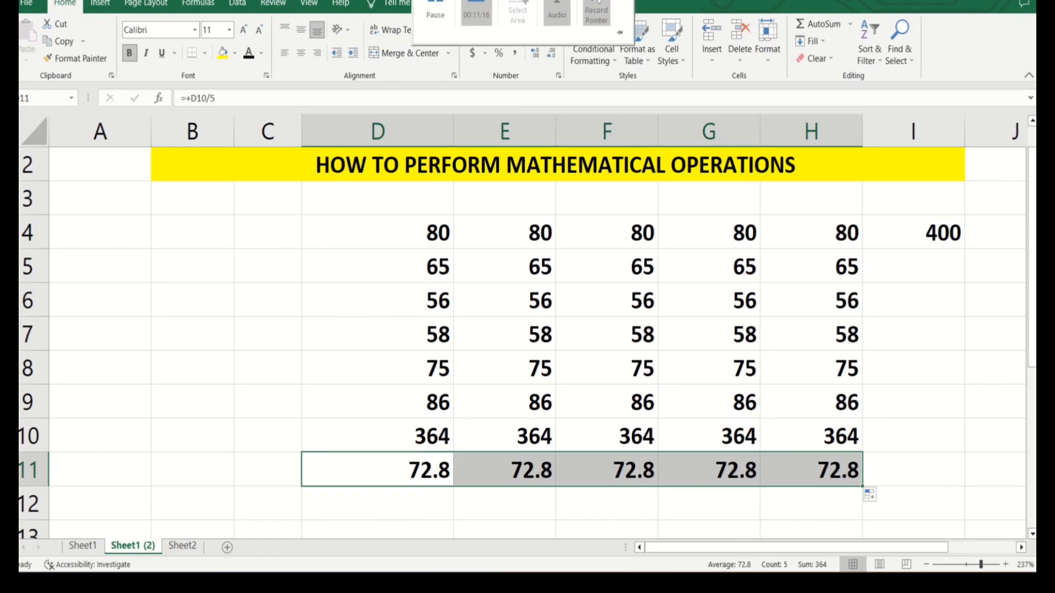